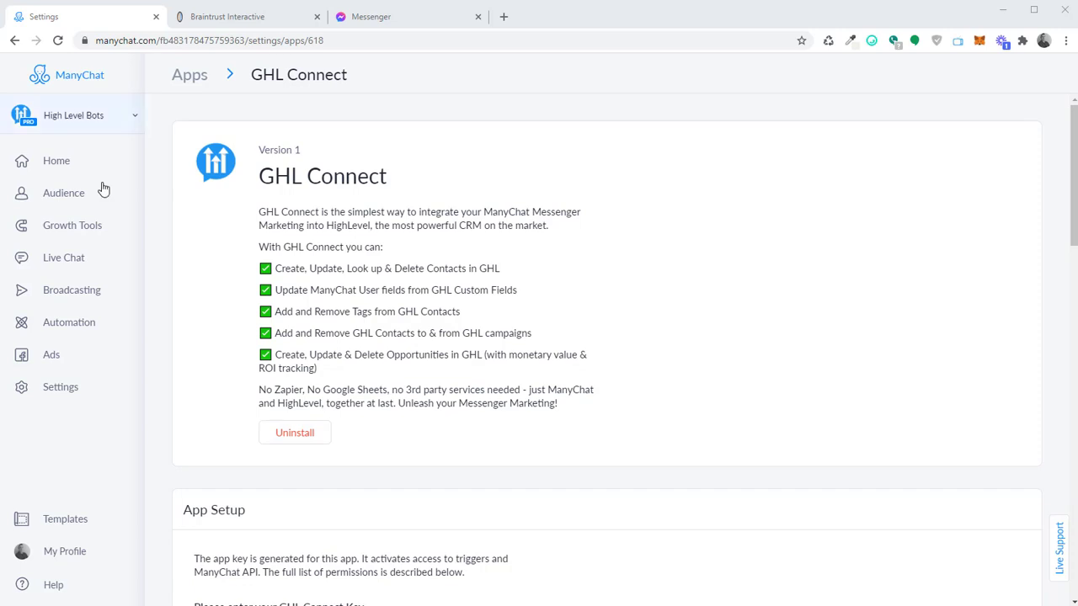
Open the Create User flow from the GHL Connect Examples folder and put it into edit mode.
{"action": "left_click", "coordinate": [52, 323]}
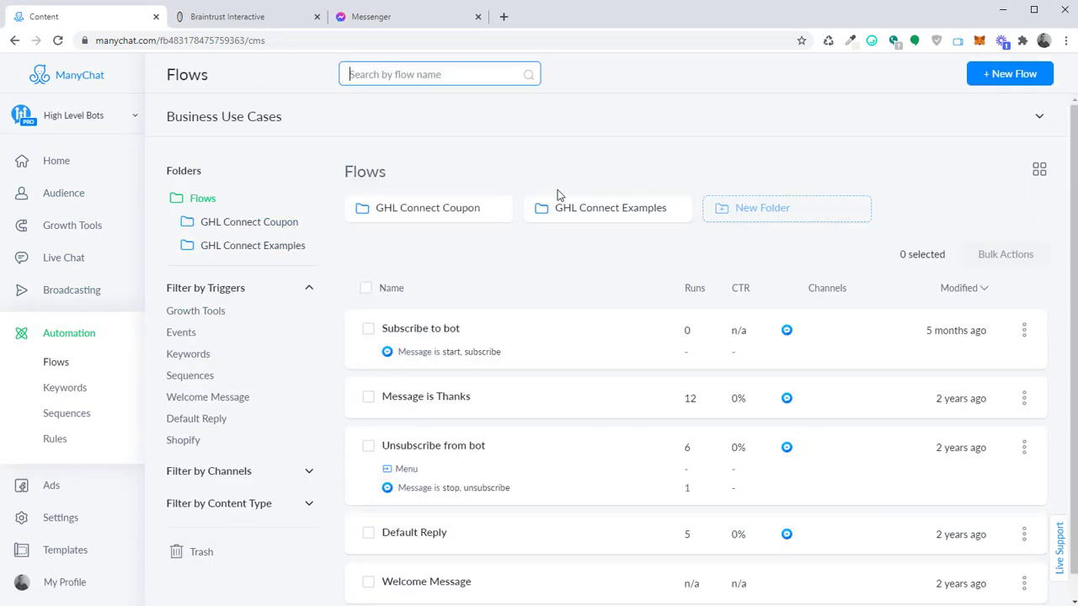
{"action": "left_click", "coordinate": [577, 208]}
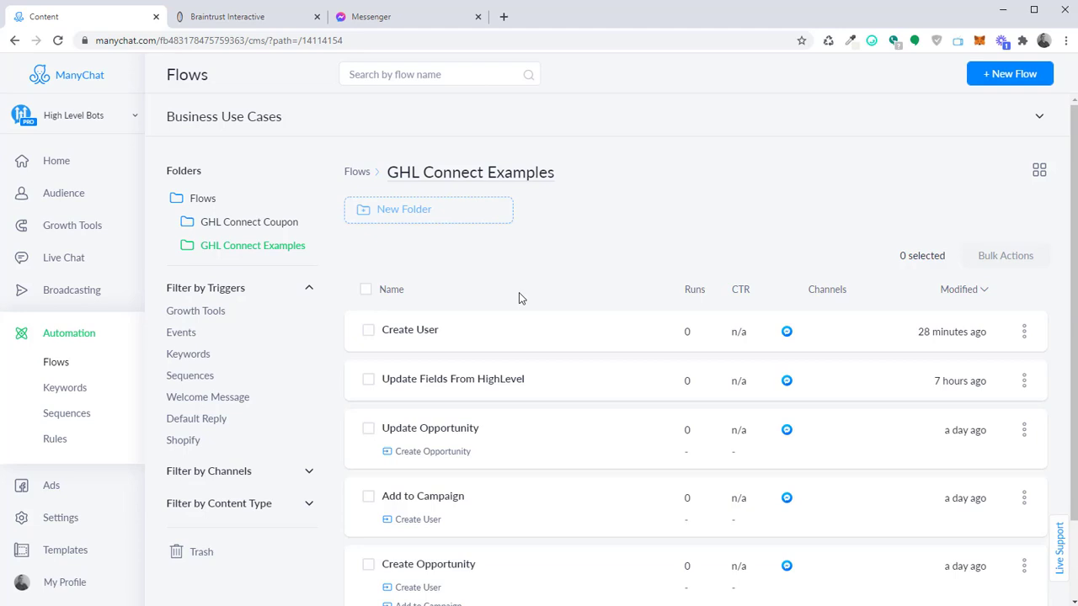
{"action": "left_click", "coordinate": [522, 347]}
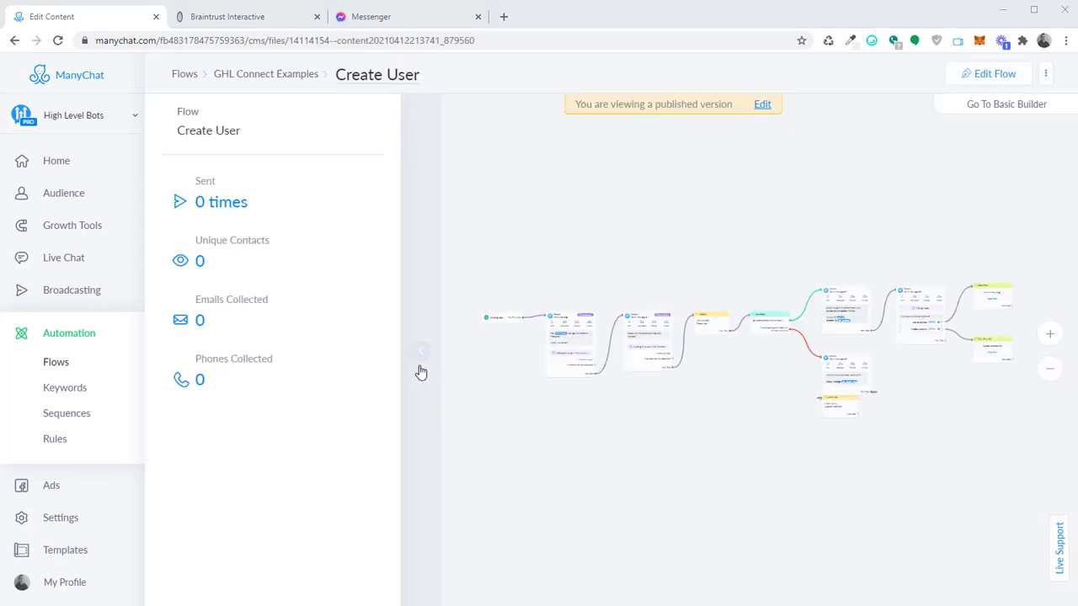
{"action": "left_click", "coordinate": [421, 370]}
{"action": "scroll", "coordinate": [536, 414], "scroll_direction": "up", "scroll_amount": 3}
{"action": "left_click_drag", "start_coordinate": [828, 401], "coordinate": [576, 442]}
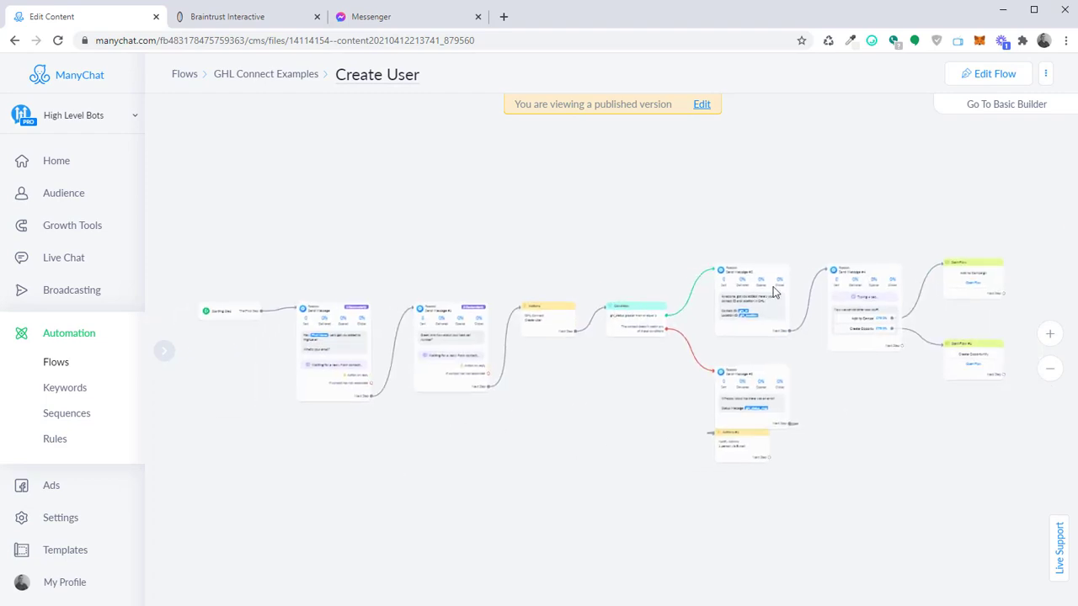
{"action": "left_click", "coordinate": [983, 74]}
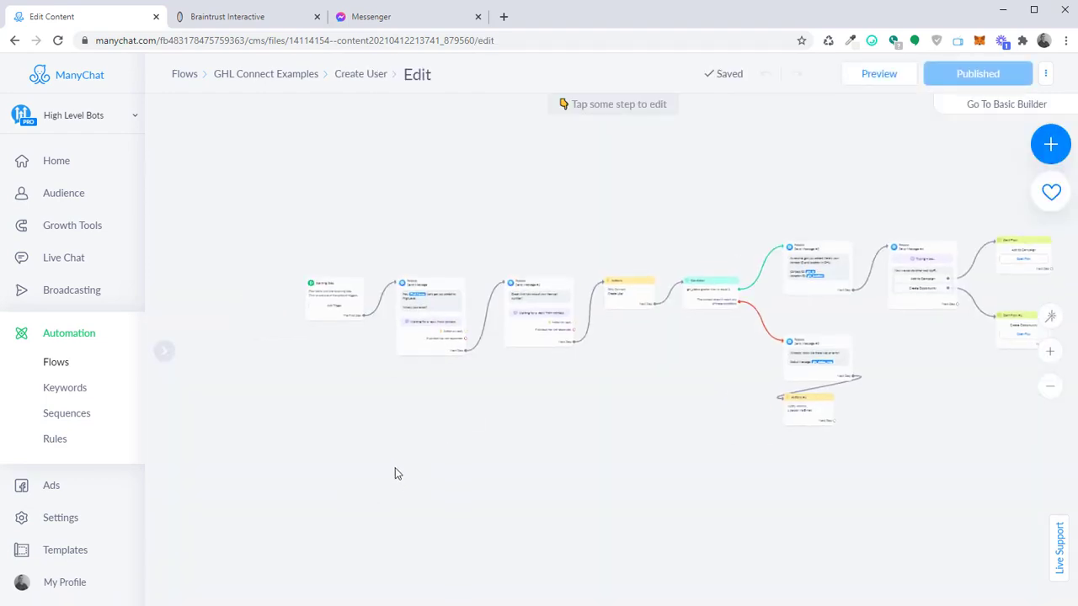
Inspect the opening messages that ask for email and cell number, including the contents of Send Message #1.
{"action": "scroll", "coordinate": [394, 468], "scroll_direction": "up", "scroll_amount": 4}
{"action": "left_click_drag", "start_coordinate": [540, 302], "coordinate": [461, 489]}
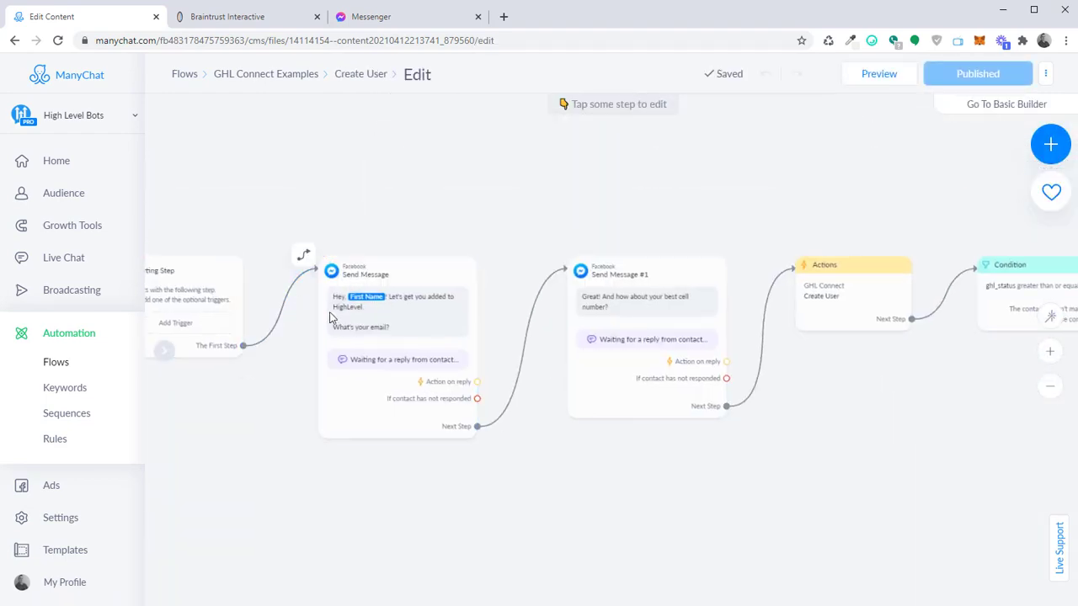
{"action": "left_click_drag", "start_coordinate": [704, 496], "coordinate": [468, 504]}
{"action": "left_click", "coordinate": [434, 286]}
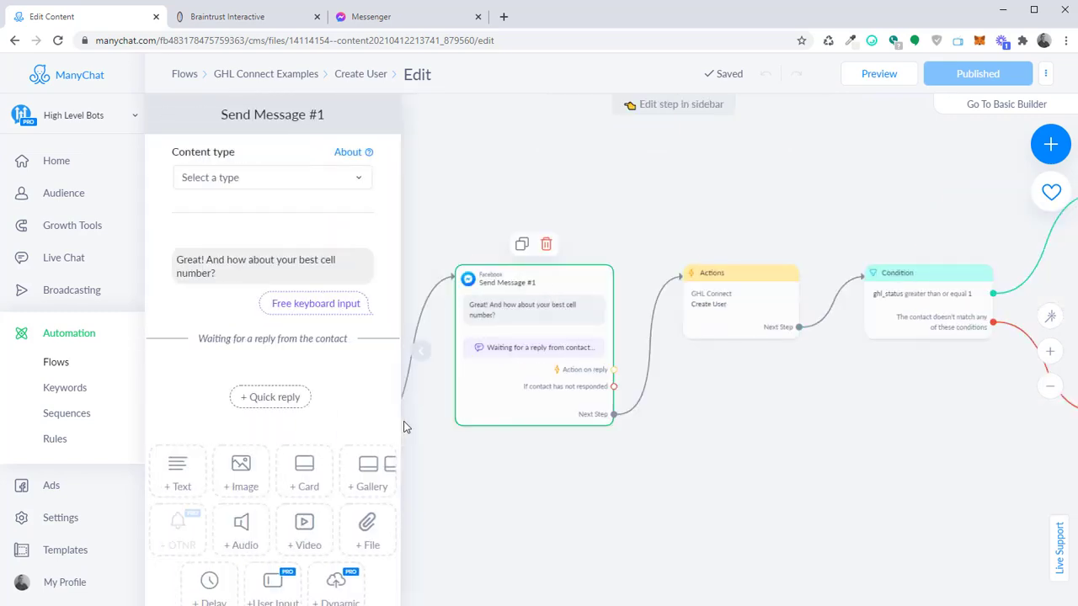
{"action": "left_click", "coordinate": [420, 350]}
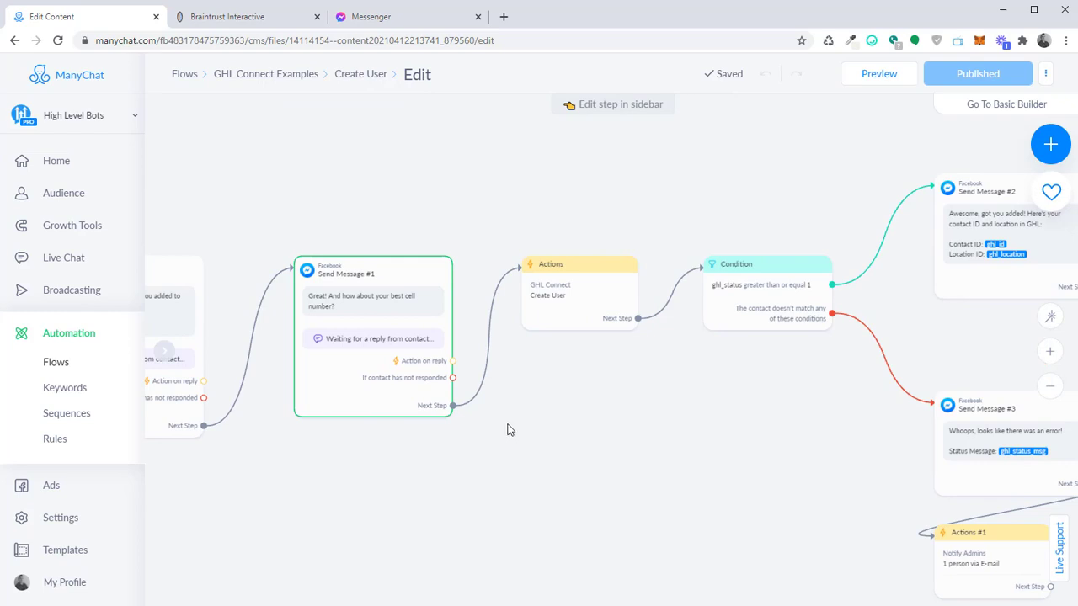
Open the GHL Connect Create User action for editing and review its contact, tag and custom field entries.
{"action": "left_click", "coordinate": [571, 308]}
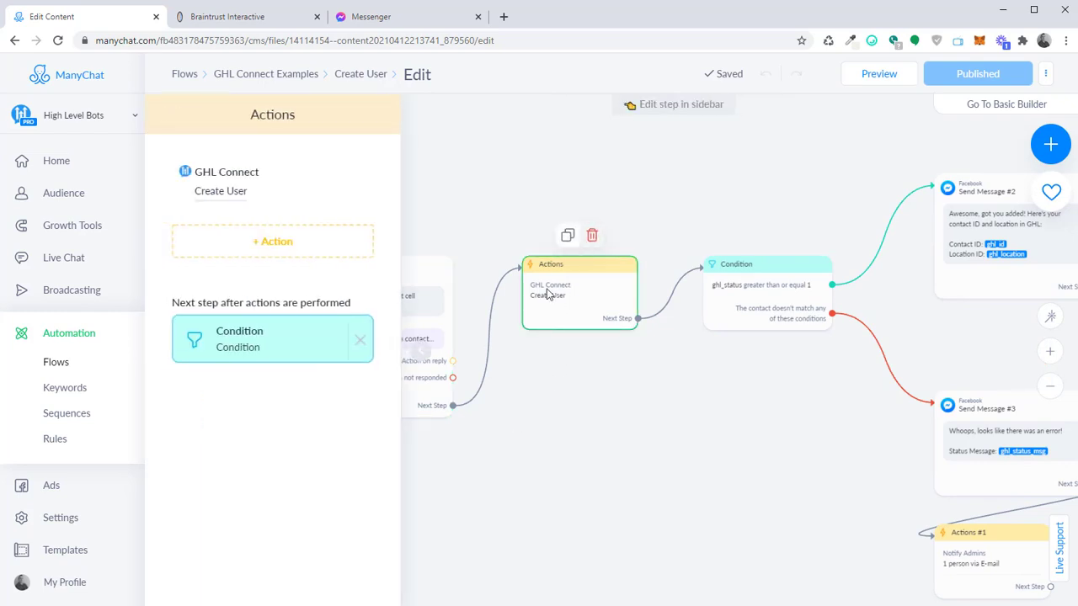
{"action": "left_click", "coordinate": [223, 194]}
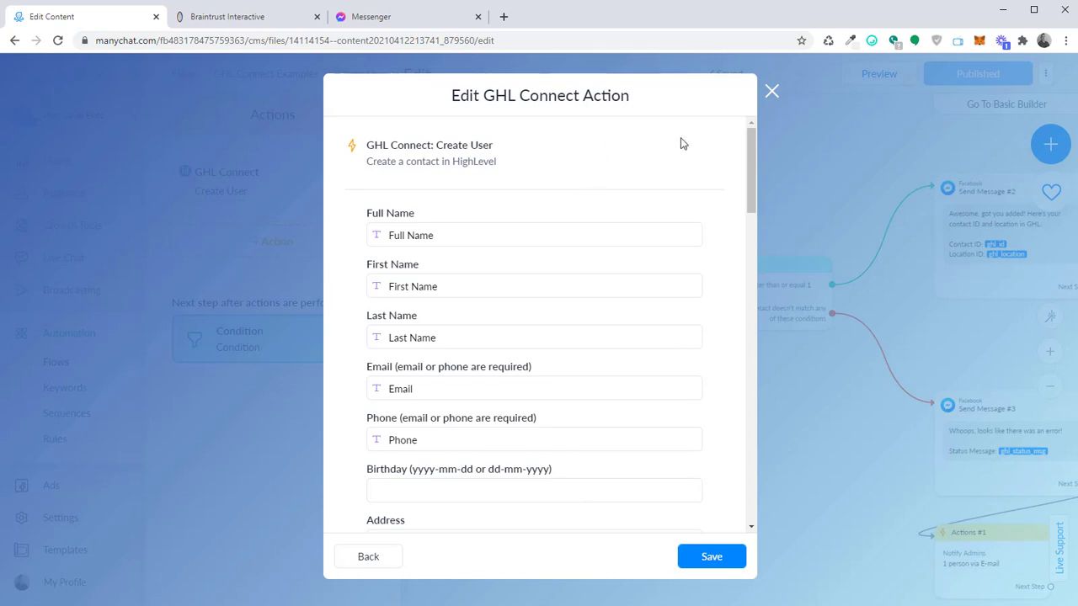
{"action": "mouse_move", "coordinate": [754, 157]}
{"action": "left_mouse_down"}
{"action": "mouse_move", "coordinate": [754, 171]}
{"action": "mouse_move", "coordinate": [758, 160]}
{"action": "left_mouse_up"}
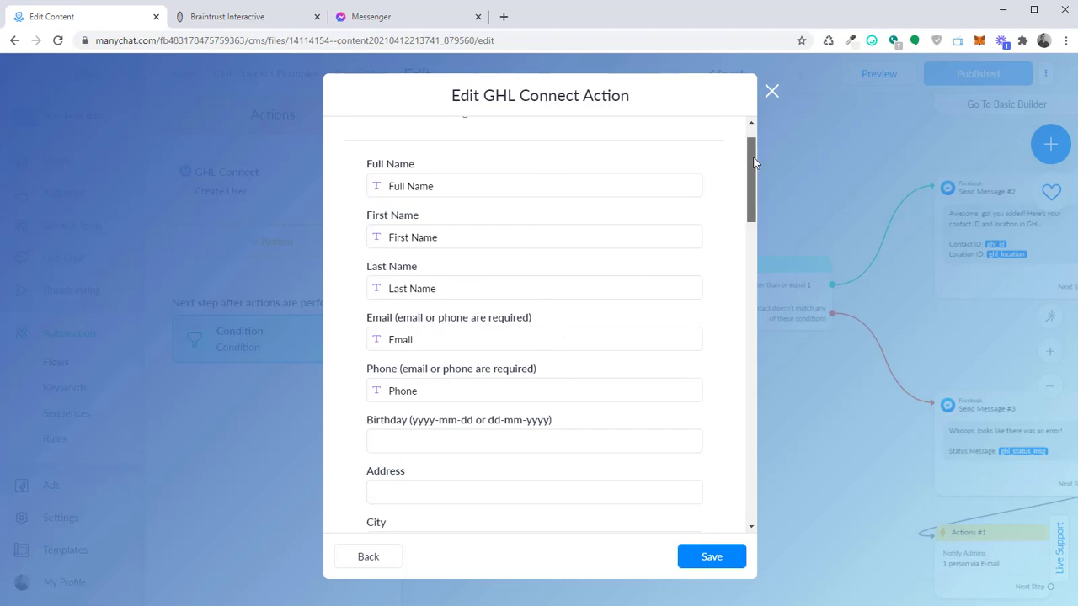
{"action": "left_click_drag", "start_coordinate": [754, 163], "coordinate": [760, 221]}
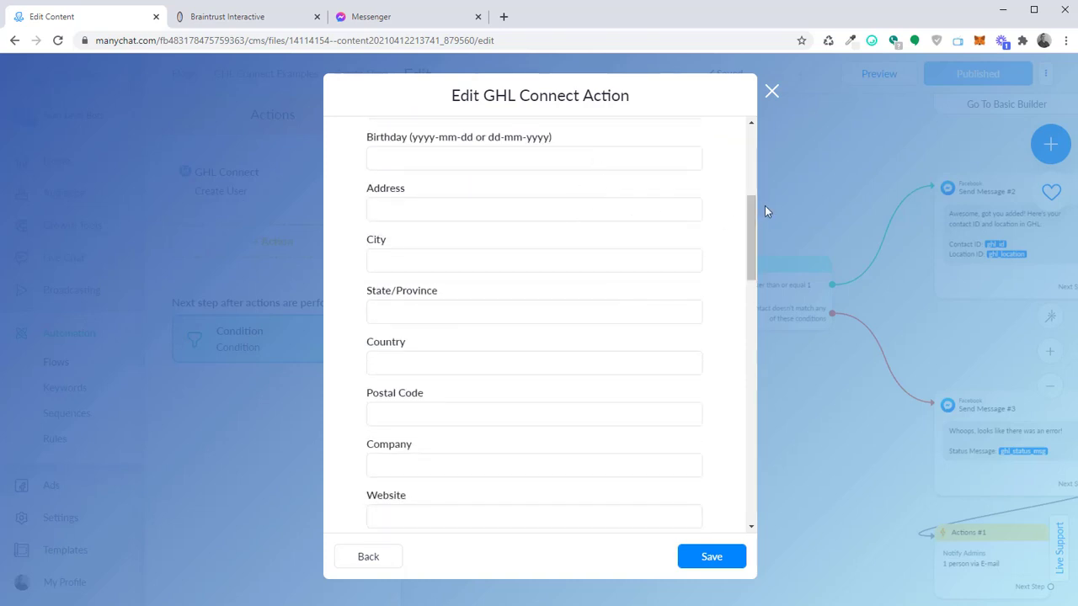
{"action": "left_click_drag", "start_coordinate": [753, 220], "coordinate": [759, 313]}
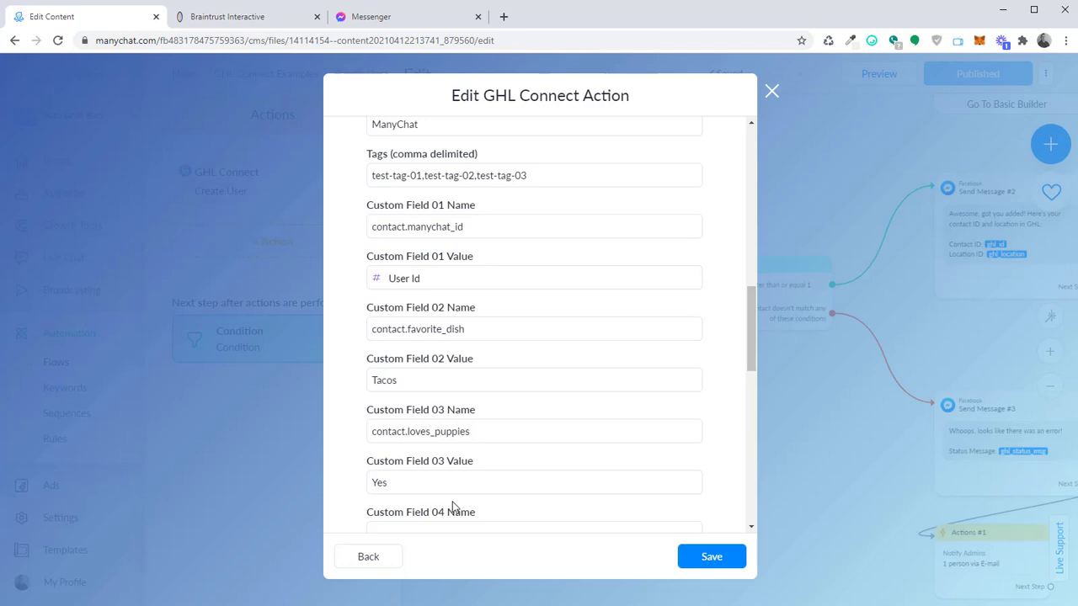
Switch to HighLevel and show the Custom Fields list in the account settings.
{"action": "left_click", "coordinate": [260, 26]}
{"action": "scroll", "coordinate": [67, 534], "scroll_direction": "down", "scroll_amount": 1}
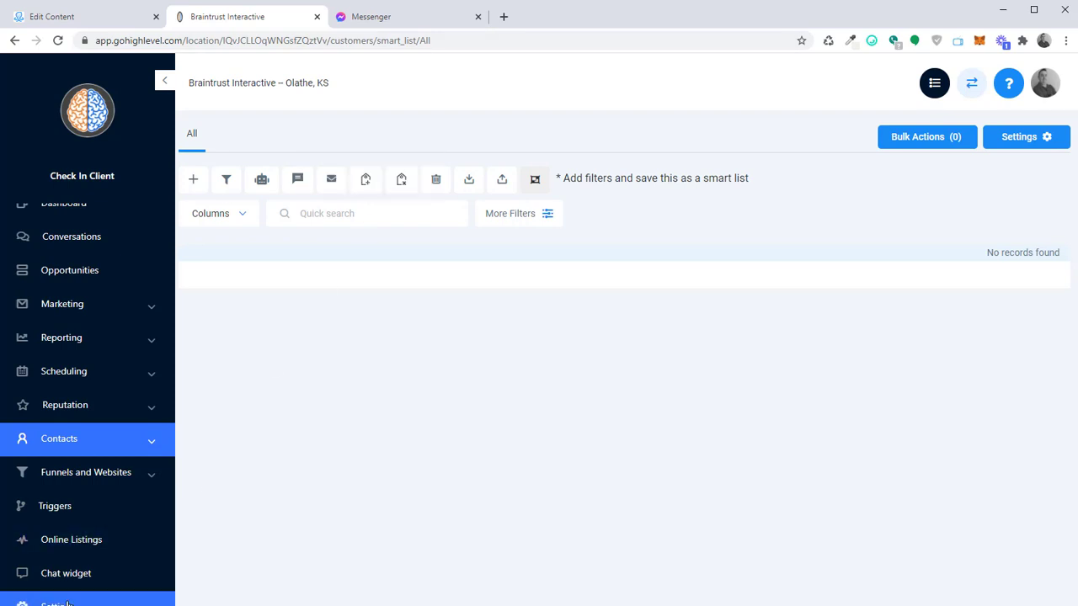
{"action": "left_click", "coordinate": [67, 603]}
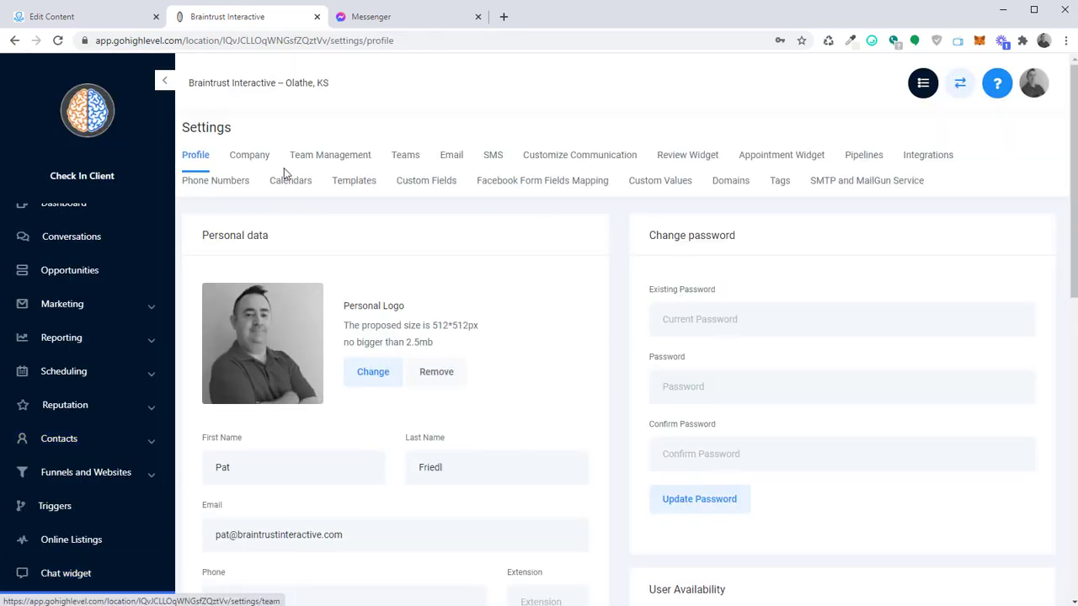
{"action": "left_click", "coordinate": [426, 183]}
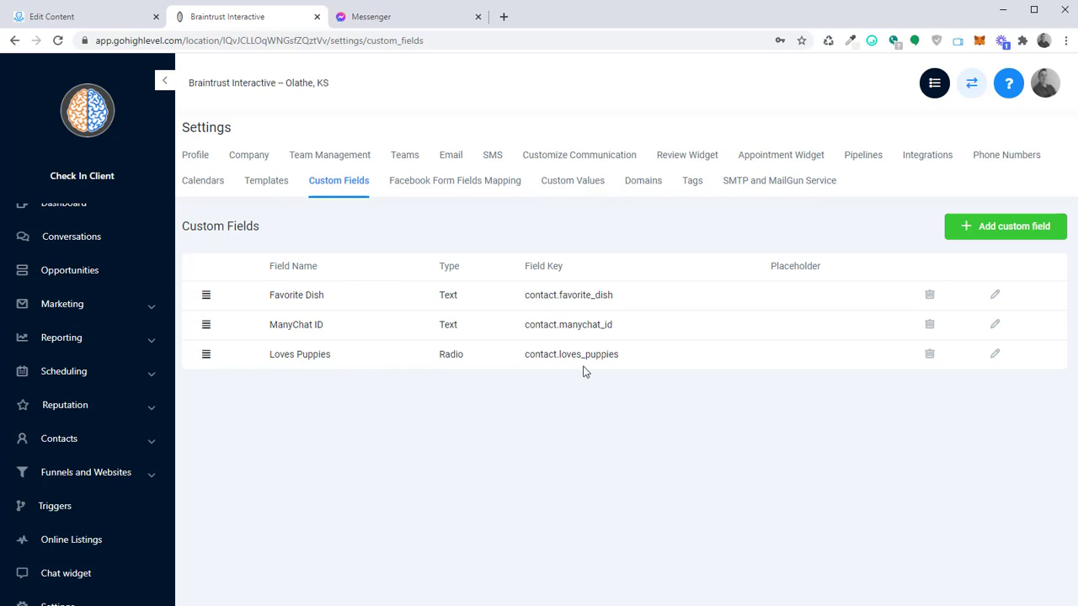
Check the definitions of the Favorite Dish and Loves Puppies custom fields, closing each without saving.
{"action": "left_click", "coordinate": [995, 295]}
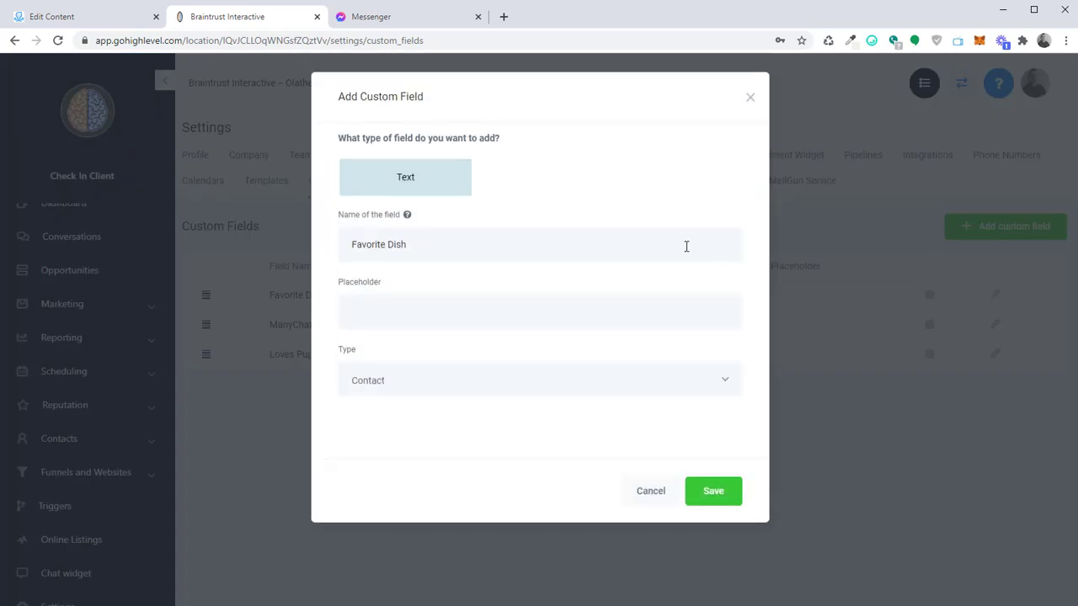
{"action": "left_click", "coordinate": [650, 492]}
{"action": "left_click", "coordinate": [994, 357]}
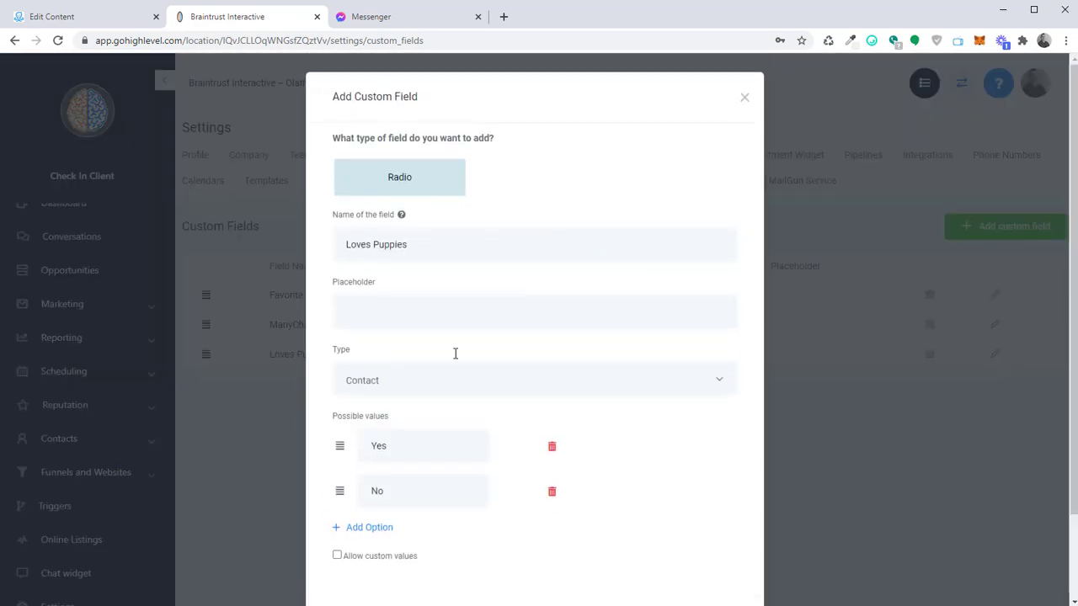
{"action": "scroll", "coordinate": [809, 440], "scroll_direction": "down", "scroll_amount": 2}
{"action": "left_click", "coordinate": [657, 559]}
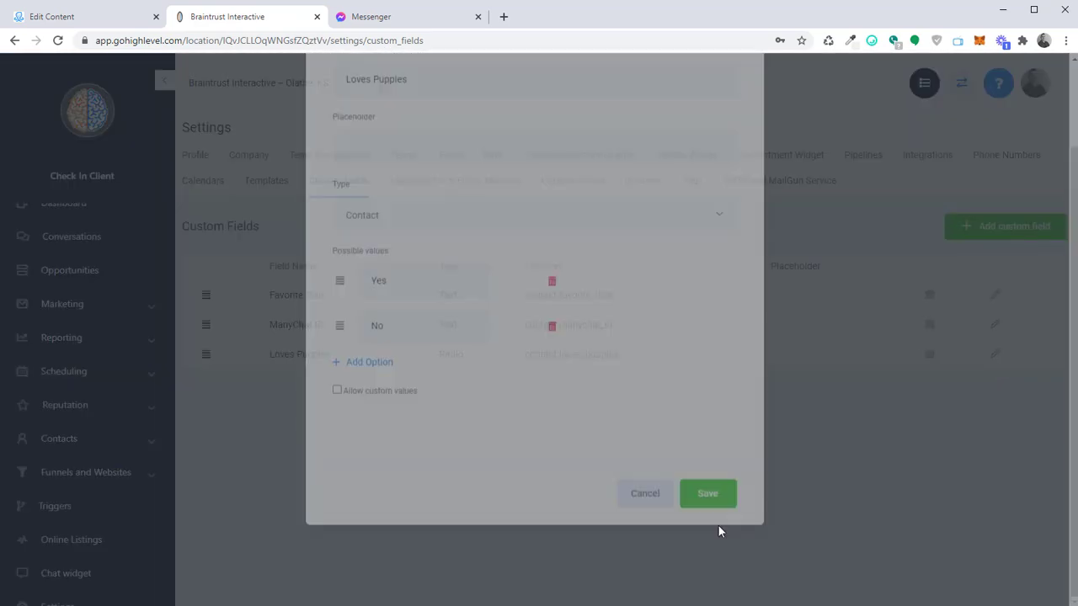
Return to ManyChat, review the Create User action's custom fields and response mapping, and save the action.
{"action": "left_click", "coordinate": [118, 17]}
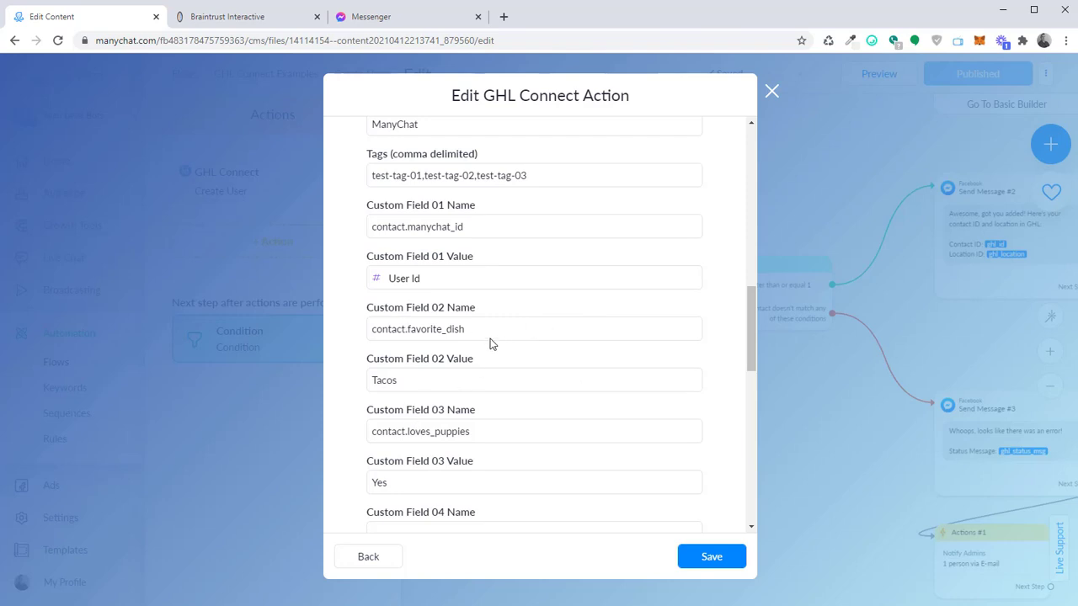
{"action": "scroll", "coordinate": [481, 329], "scroll_direction": "down", "scroll_amount": 1}
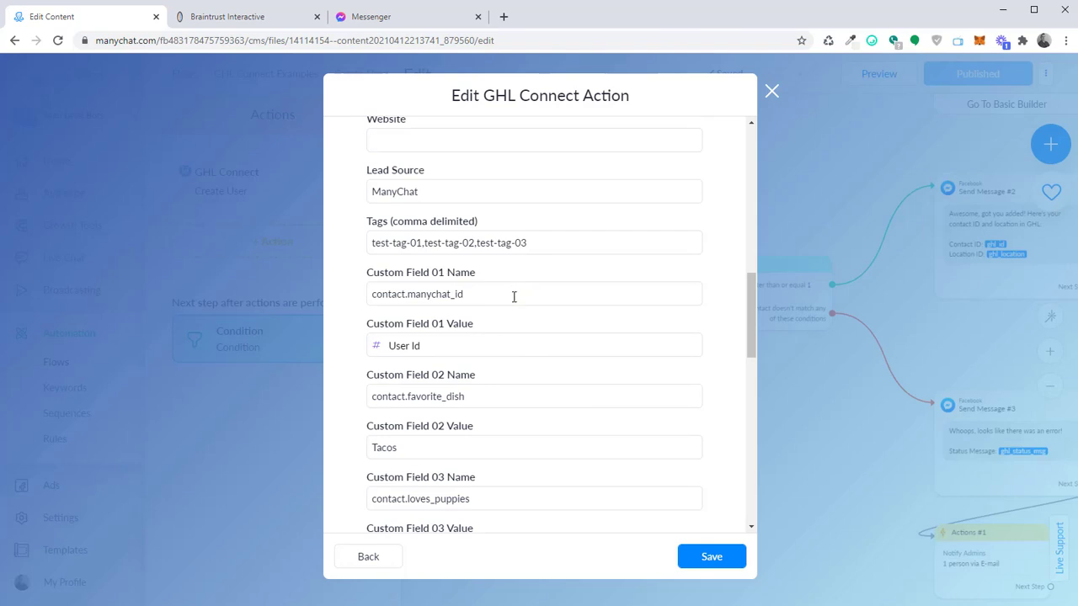
{"action": "scroll", "coordinate": [514, 296], "scroll_direction": "down", "scroll_amount": 3}
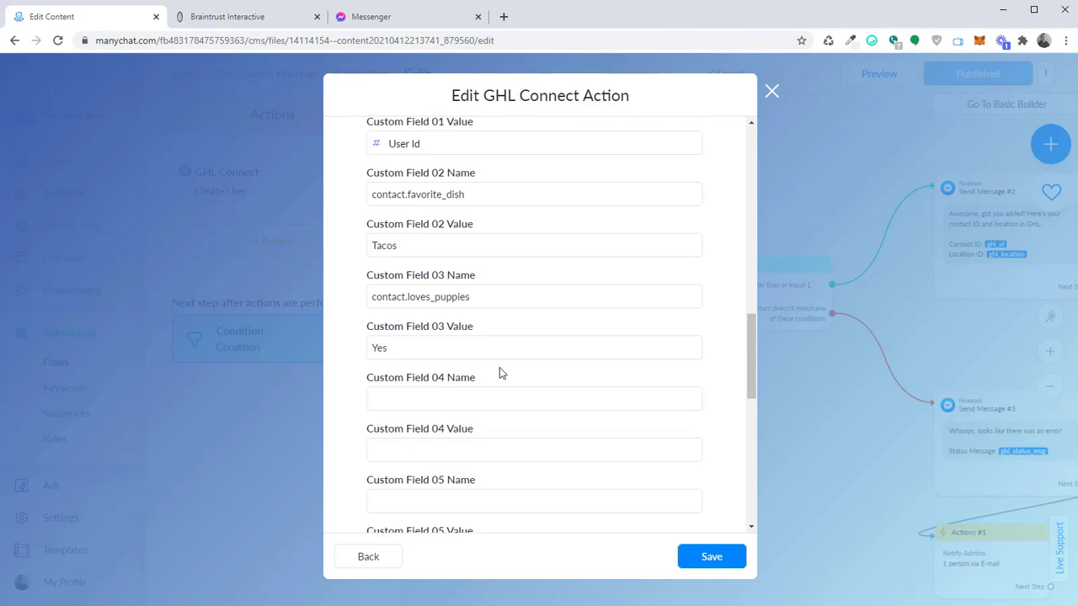
{"action": "scroll", "coordinate": [558, 356], "scroll_direction": "down", "scroll_amount": 6}
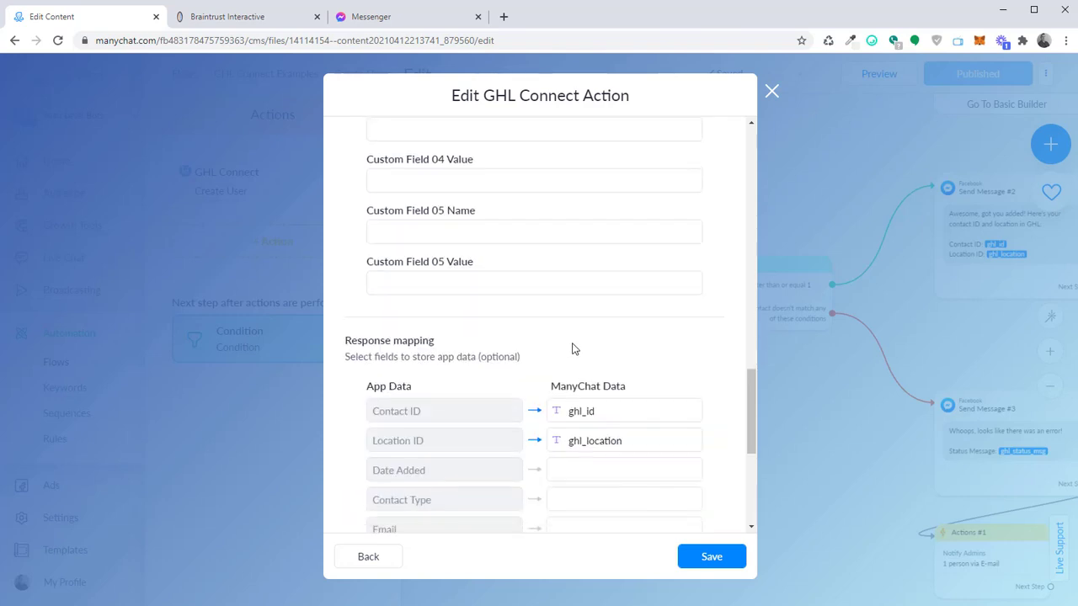
{"action": "scroll", "coordinate": [590, 324], "scroll_direction": "down", "scroll_amount": 2}
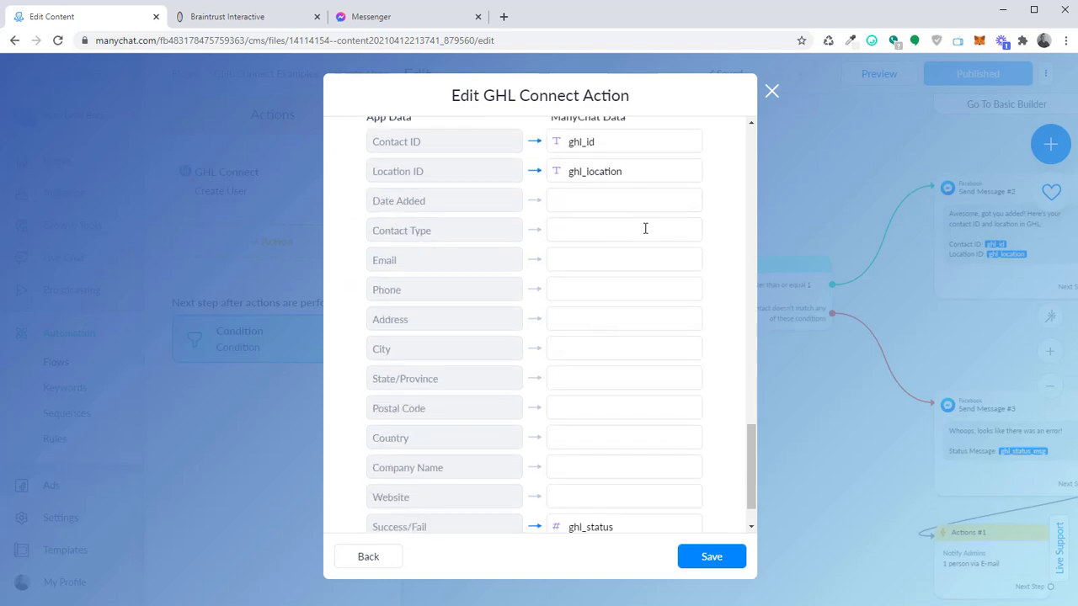
{"action": "scroll", "coordinate": [645, 228], "scroll_direction": "up", "scroll_amount": 1}
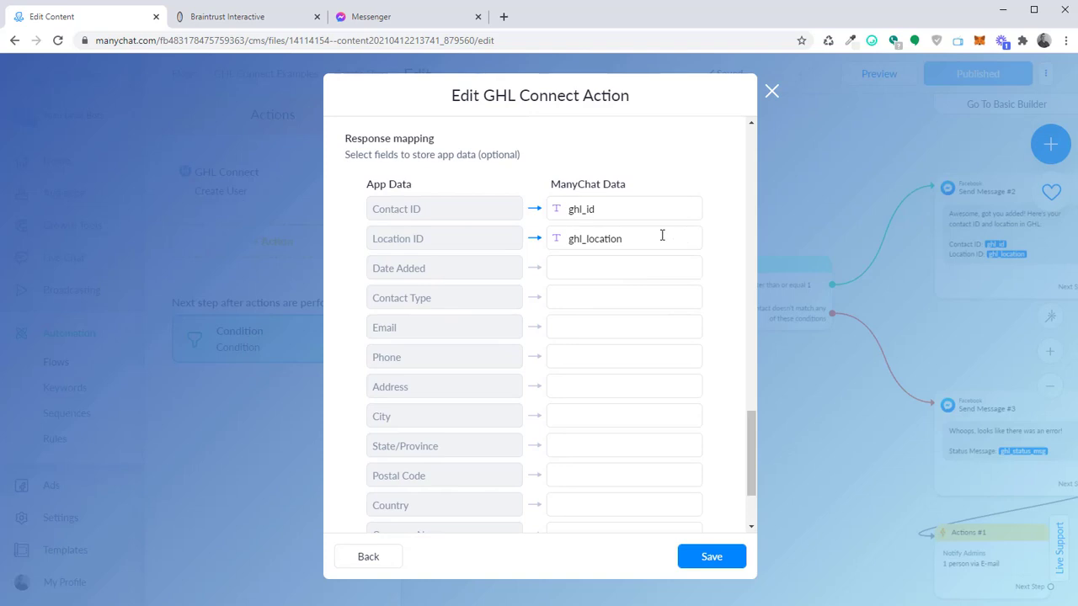
{"action": "scroll", "coordinate": [750, 409], "scroll_direction": "down", "scroll_amount": 2}
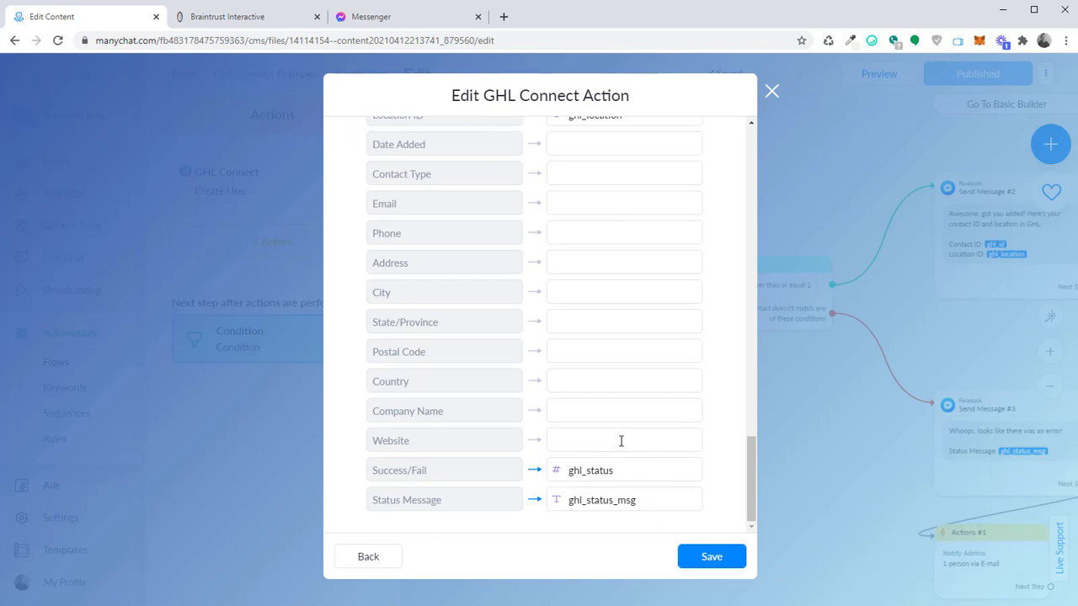
{"action": "left_click", "coordinate": [698, 552]}
Examine the ghl_status condition, its success and error branches, and the follow-up flows for campaigns and opportunities.
{"action": "left_click_drag", "start_coordinate": [730, 458], "coordinate": [712, 503]}
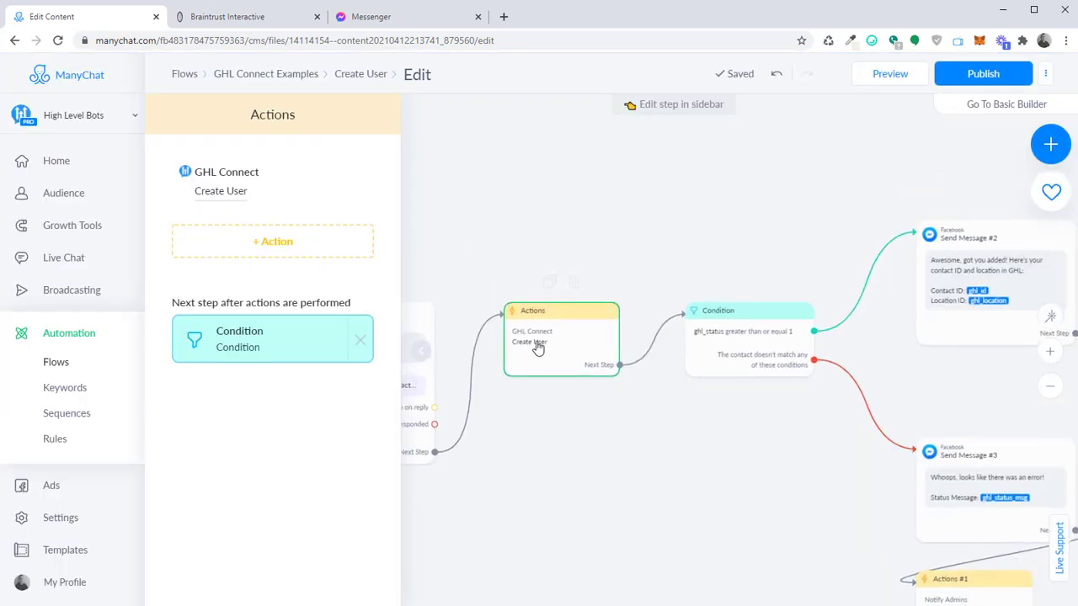
{"action": "left_click_drag", "start_coordinate": [861, 488], "coordinate": [576, 496]}
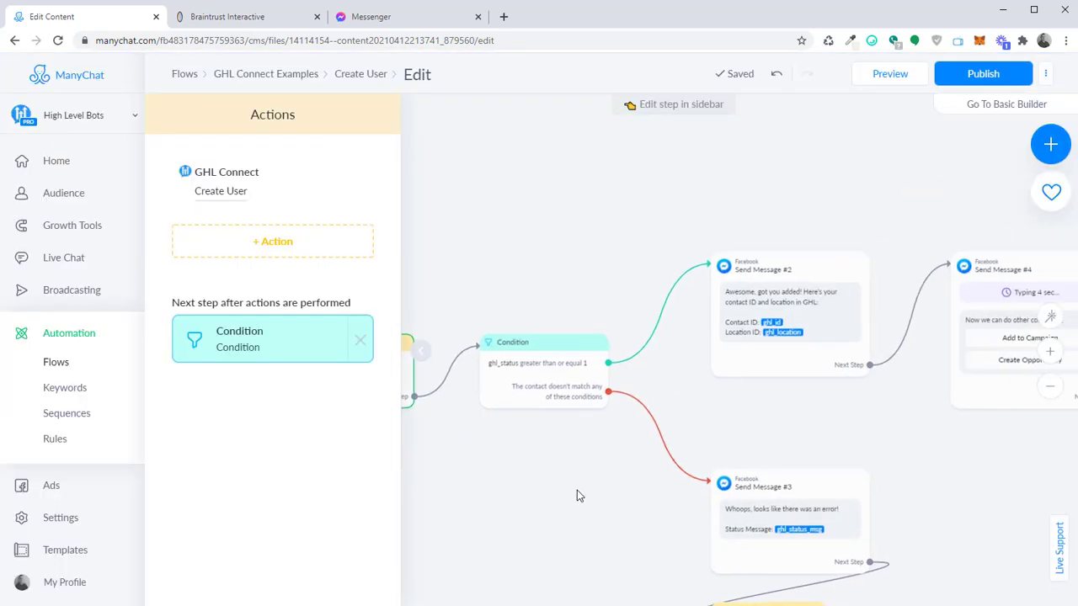
{"action": "scroll", "coordinate": [576, 495], "scroll_direction": "up", "scroll_amount": 3}
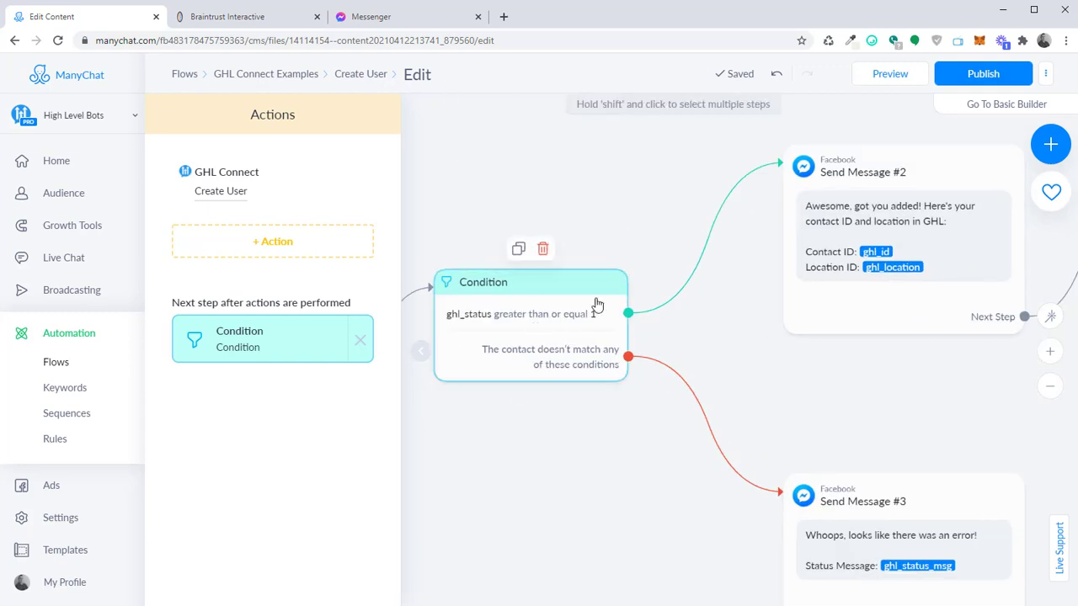
{"action": "left_click_drag", "start_coordinate": [839, 393], "coordinate": [737, 444]}
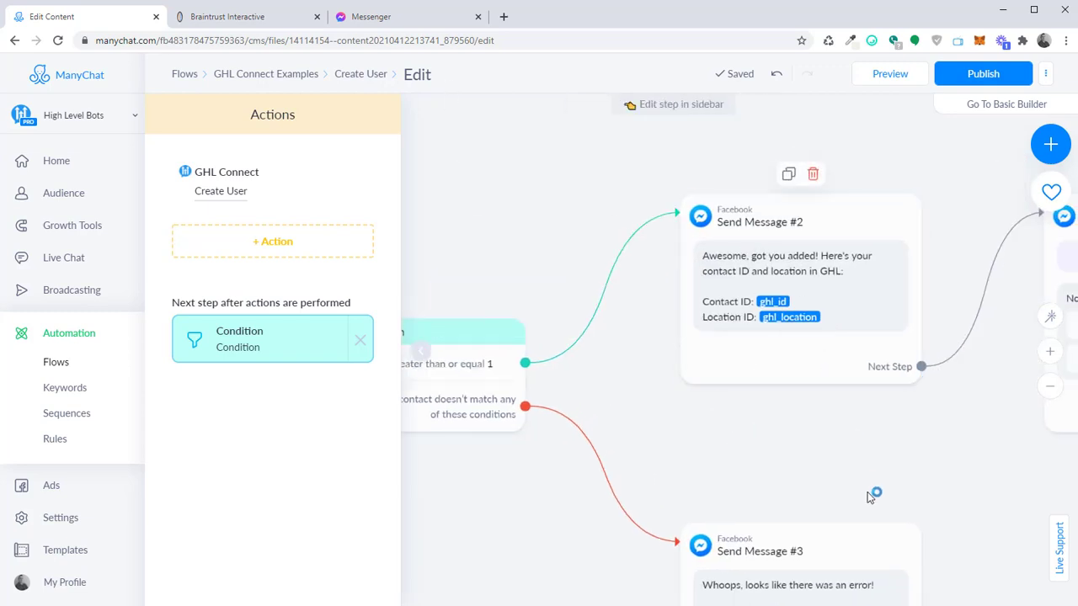
{"action": "left_click_drag", "start_coordinate": [869, 496], "coordinate": [690, 217]}
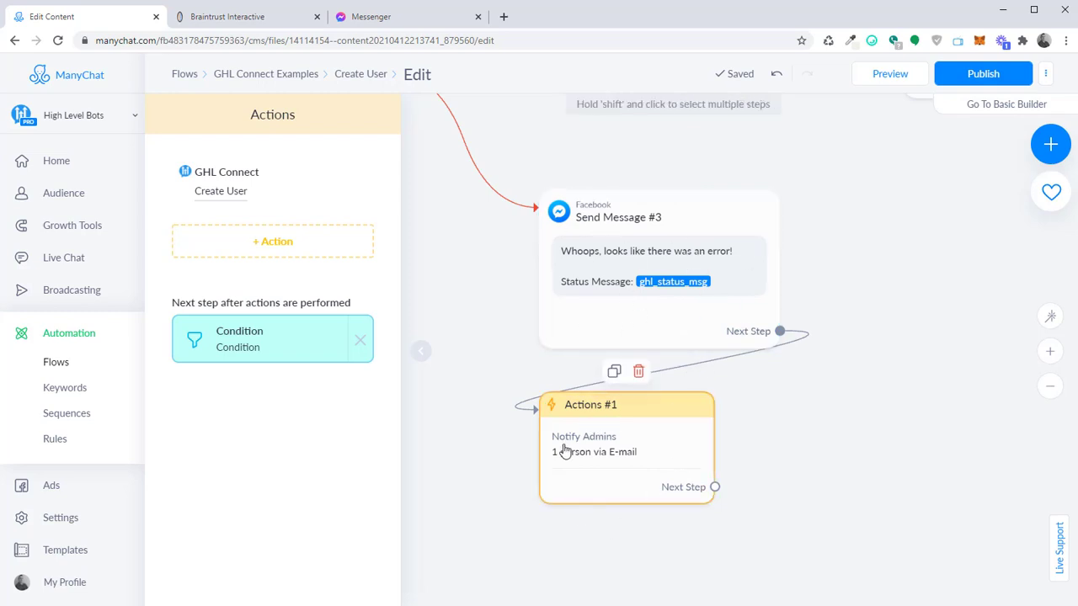
{"action": "scroll", "coordinate": [875, 337], "scroll_direction": "up", "scroll_amount": 5}
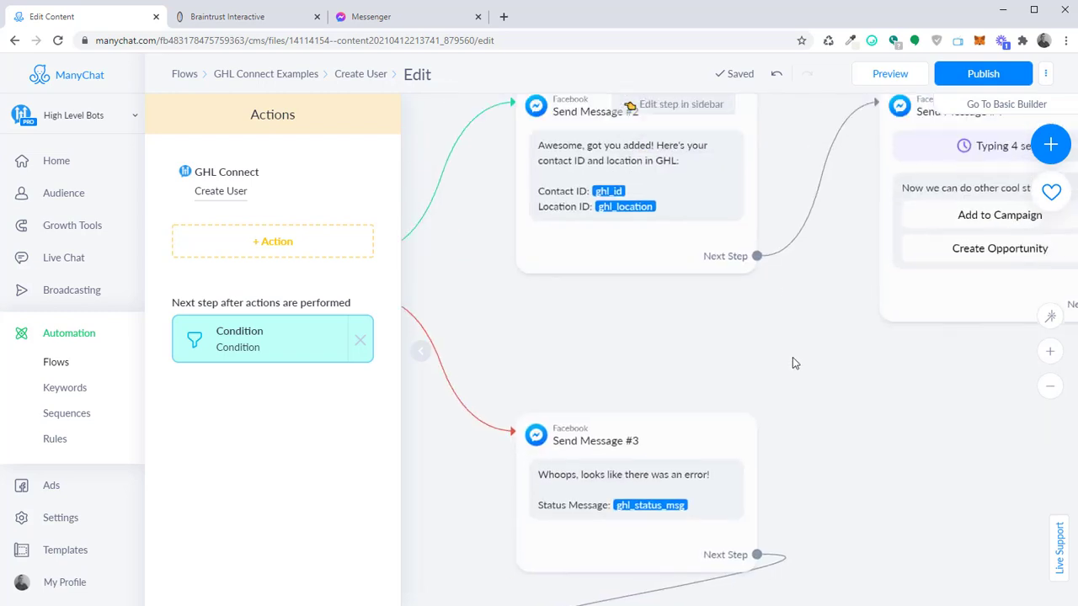
{"action": "left_click_drag", "start_coordinate": [793, 357], "coordinate": [789, 392]}
{"action": "scroll", "coordinate": [795, 388], "scroll_direction": "down", "scroll_amount": 1}
{"action": "left_click_drag", "start_coordinate": [904, 504], "coordinate": [835, 509]}
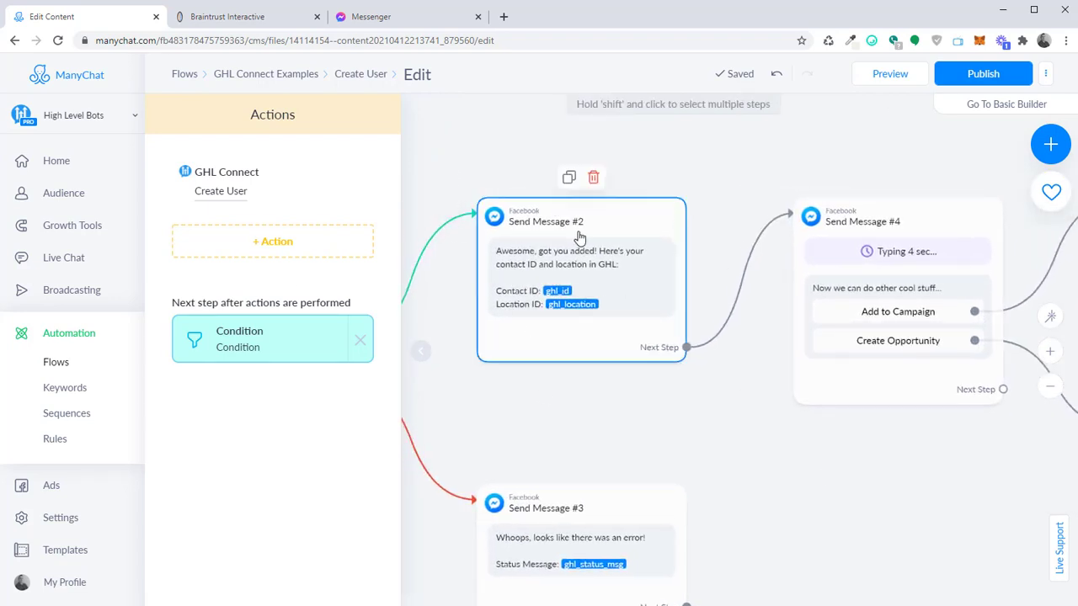
{"action": "left_click_drag", "start_coordinate": [882, 505], "coordinate": [539, 555]}
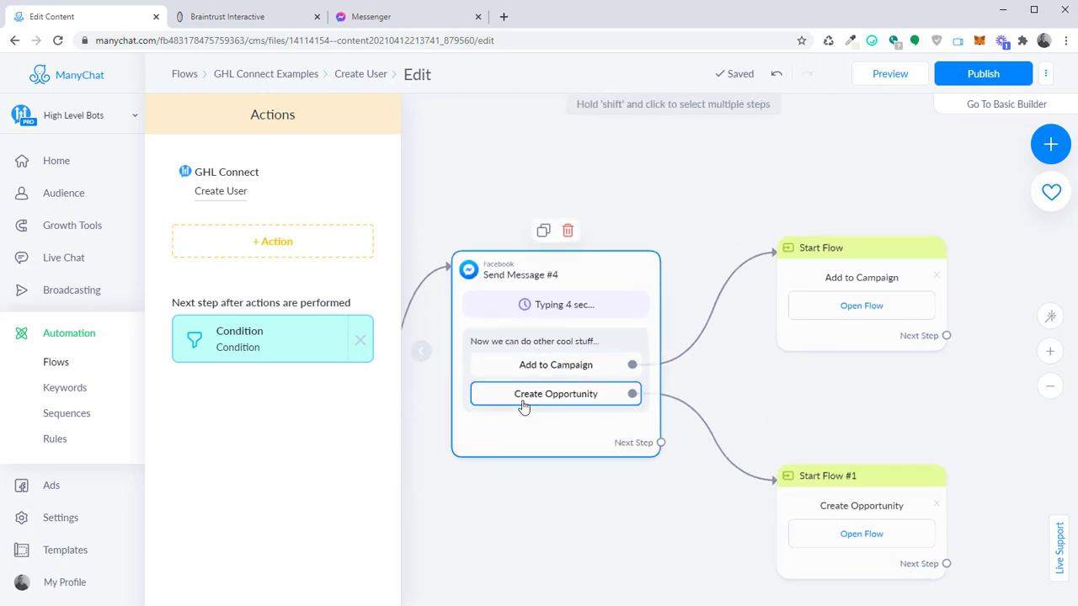
{"action": "left_click_drag", "start_coordinate": [514, 219], "coordinate": [885, 195]}
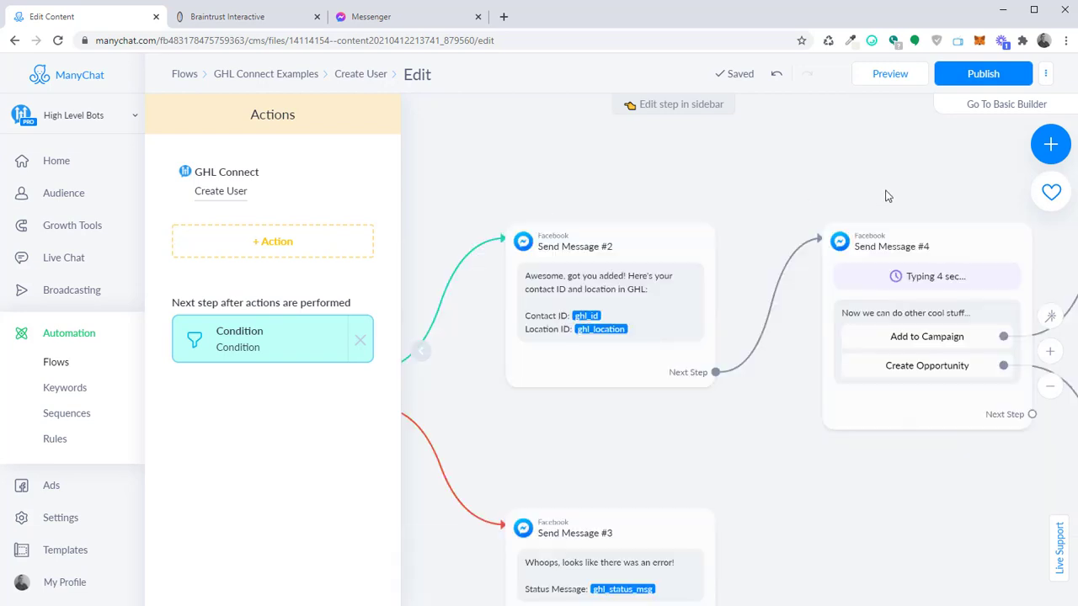
Preview the Create User flow and open the Higher Level Bots conversation in Messenger.
{"action": "scroll", "coordinate": [715, 253], "scroll_direction": "down", "scroll_amount": 4}
{"action": "left_click_drag", "start_coordinate": [635, 403], "coordinate": [920, 394]}
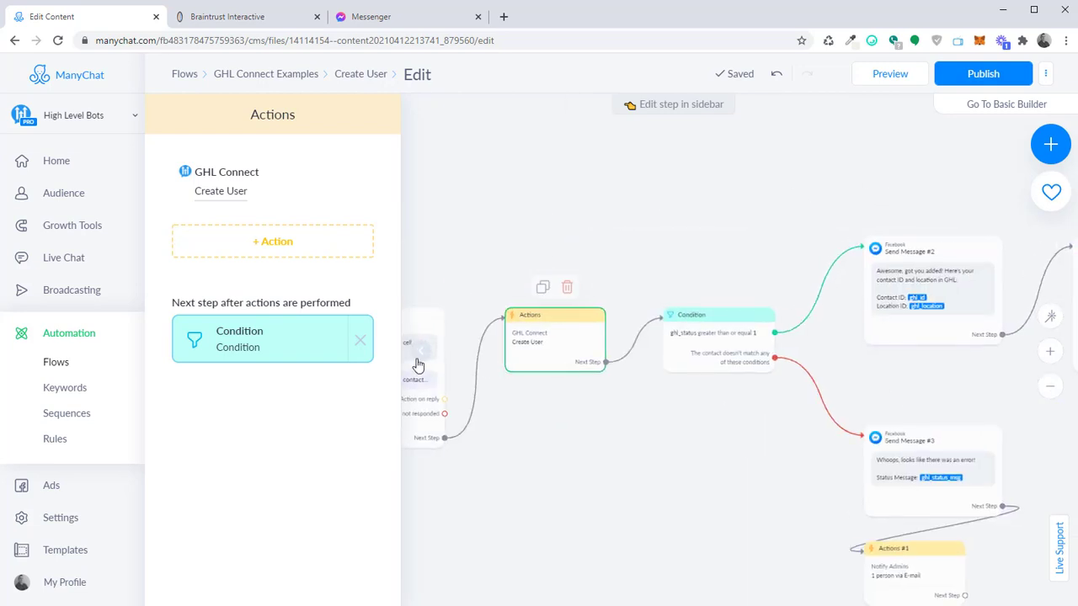
{"action": "left_click", "coordinate": [515, 291]}
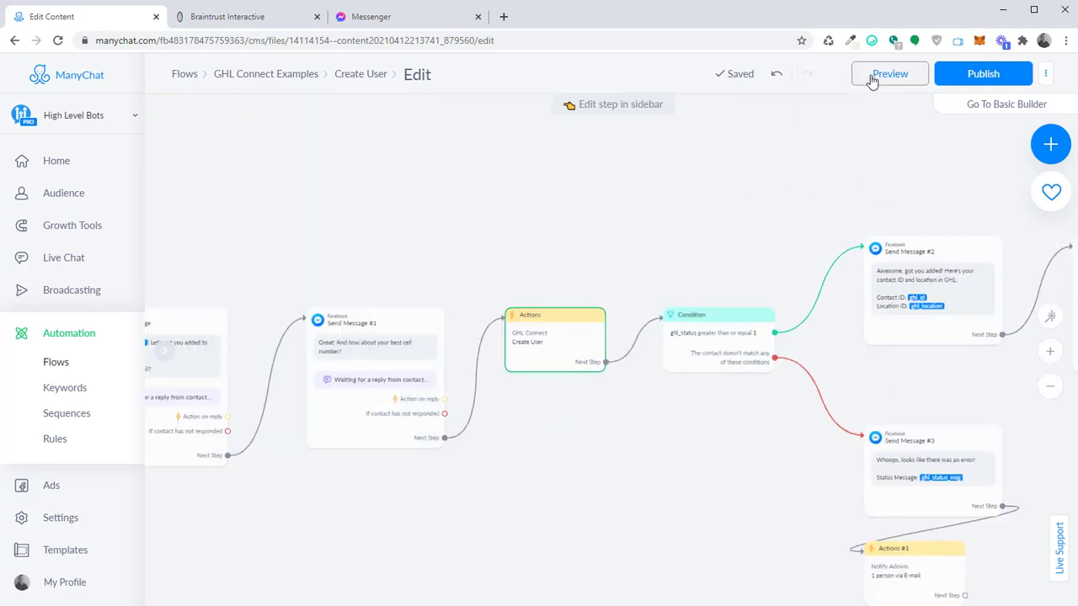
{"action": "left_click", "coordinate": [871, 79]}
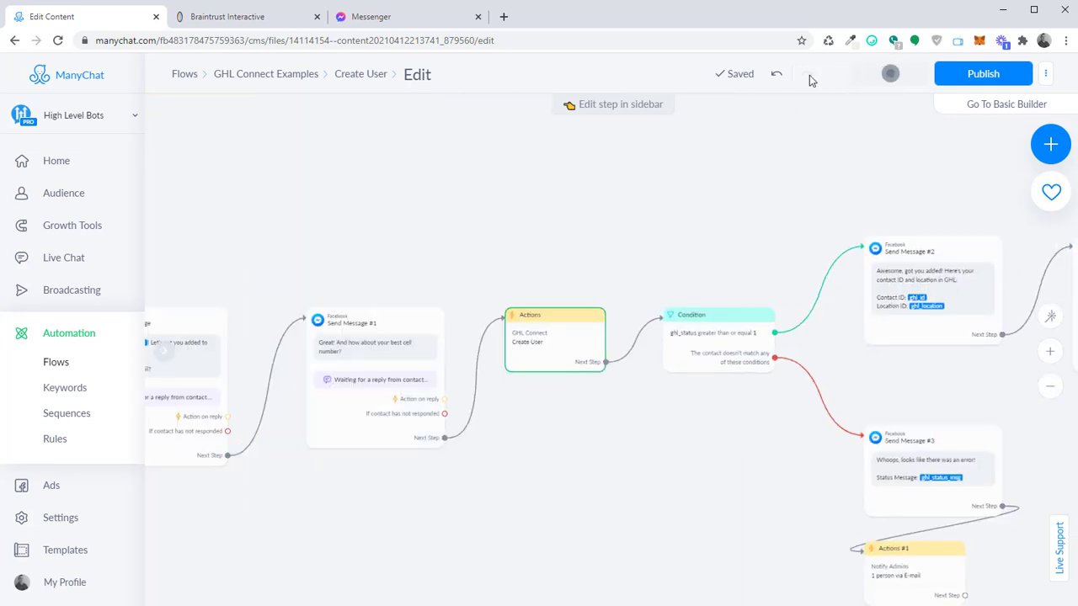
{"action": "left_click", "coordinate": [363, 17]}
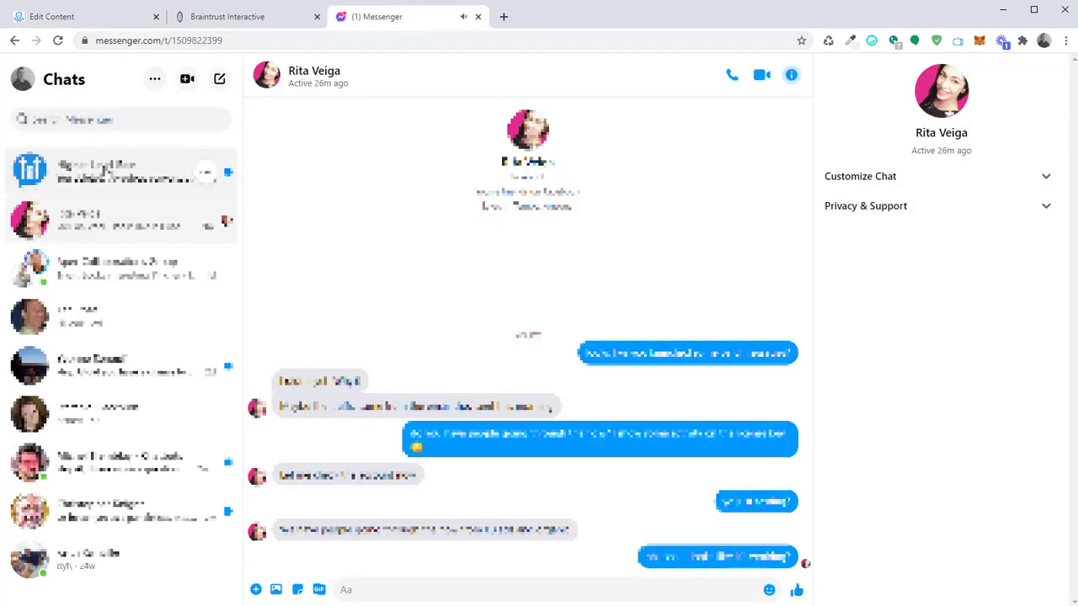
{"action": "left_click", "coordinate": [118, 170]}
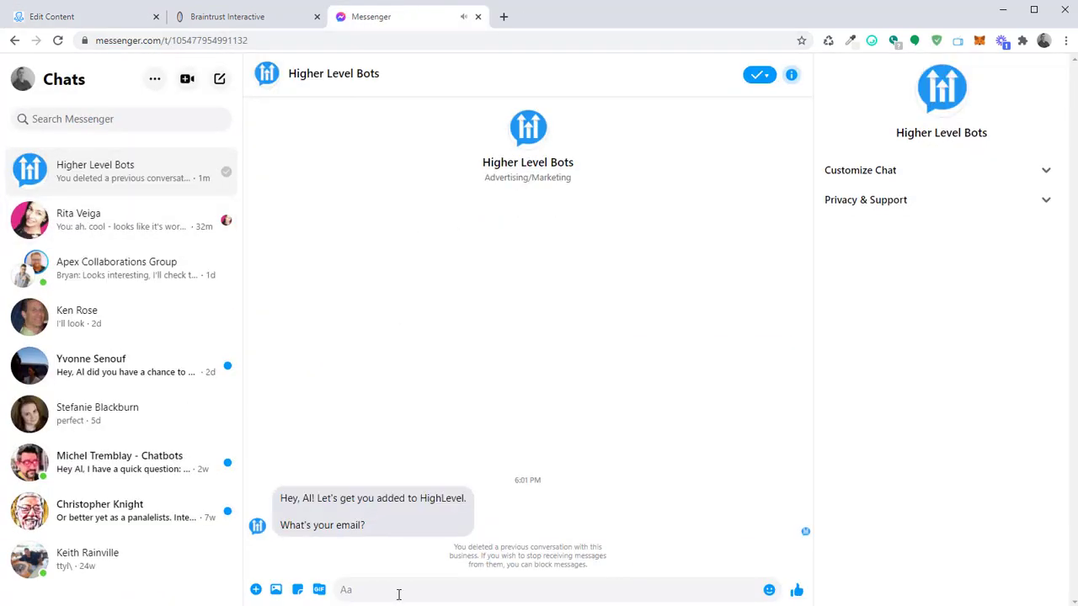
Answer the bot with the contact's email and suggested cell number, and highlight the contact and location IDs in its reply.
{"action": "type", "text": "ytes"}
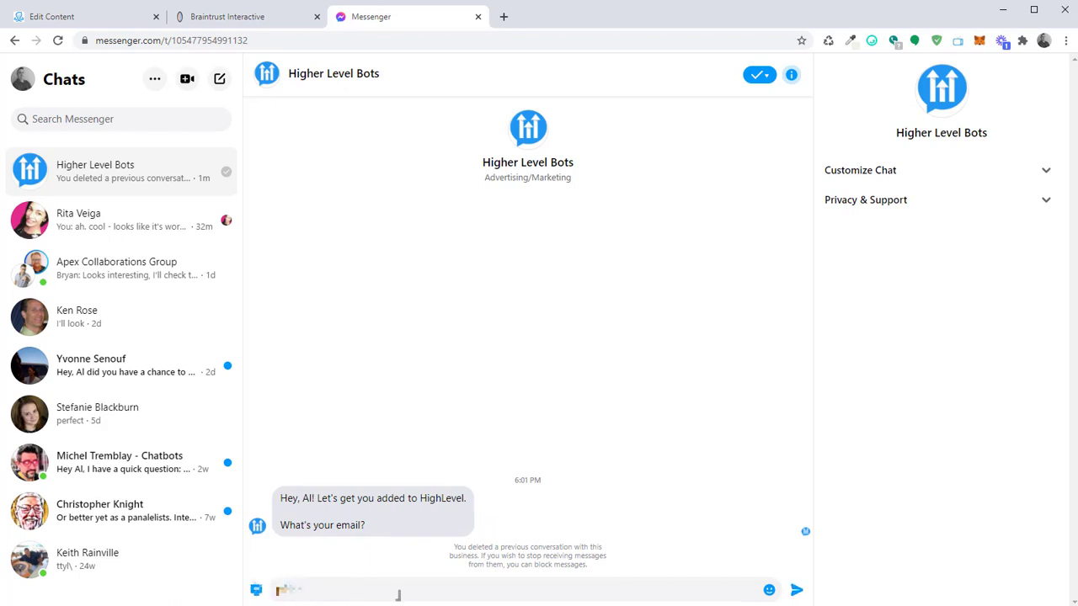
{"action": "type", "text": "rain"}
{"action": "key", "text": "Return"}
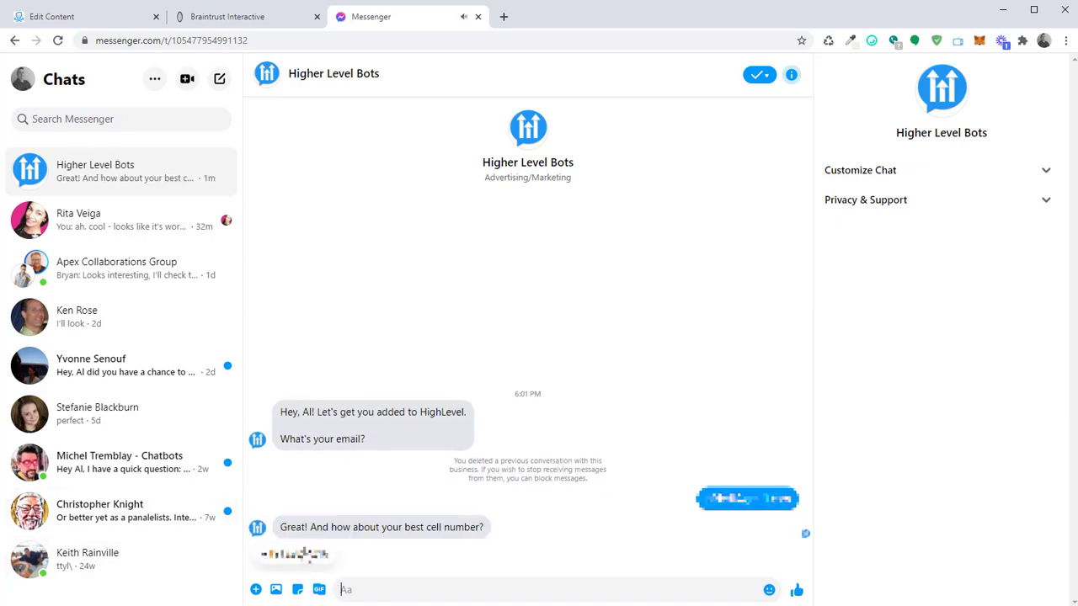
{"action": "left_click", "coordinate": [304, 553]}
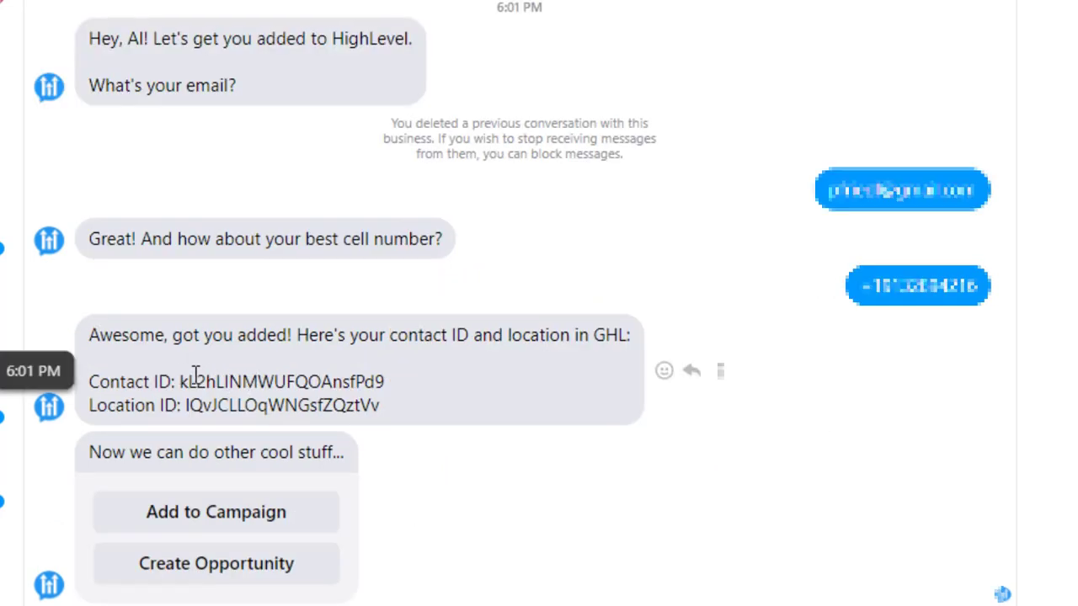
{"action": "double_click", "coordinate": [196, 373]}
{"action": "double_click", "coordinate": [224, 403]}
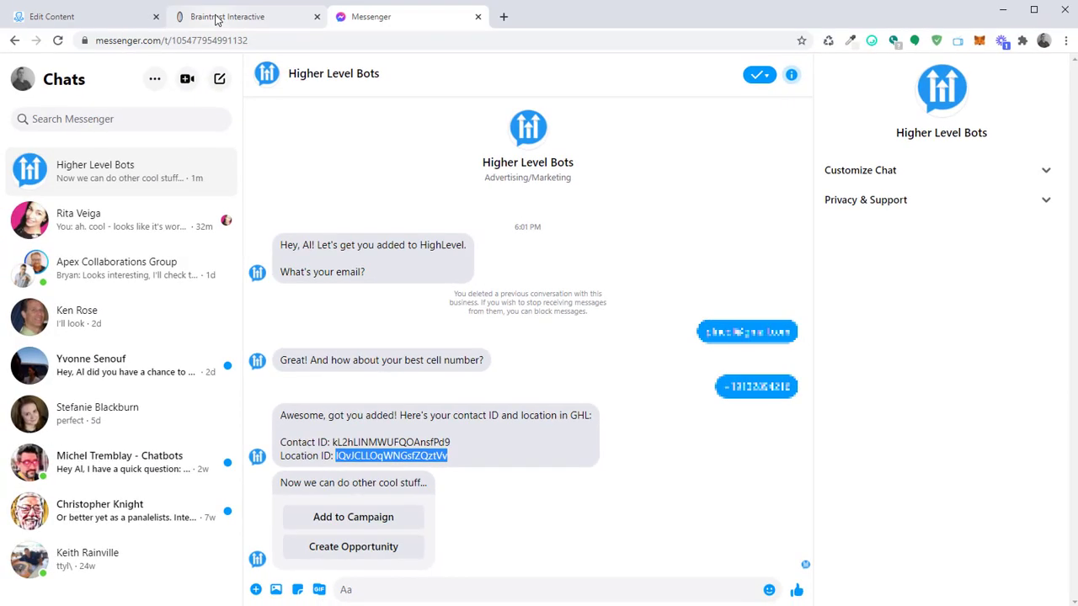
Switch to HighLevel, show the list of all contacts and reload it.
{"action": "left_click", "coordinate": [217, 17]}
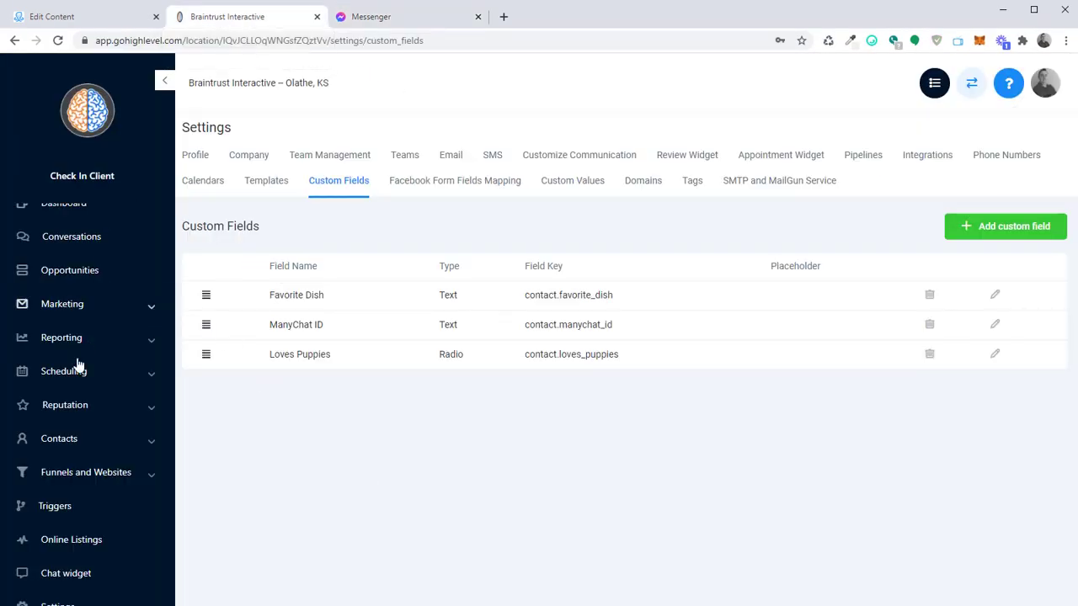
{"action": "left_click", "coordinate": [63, 442]}
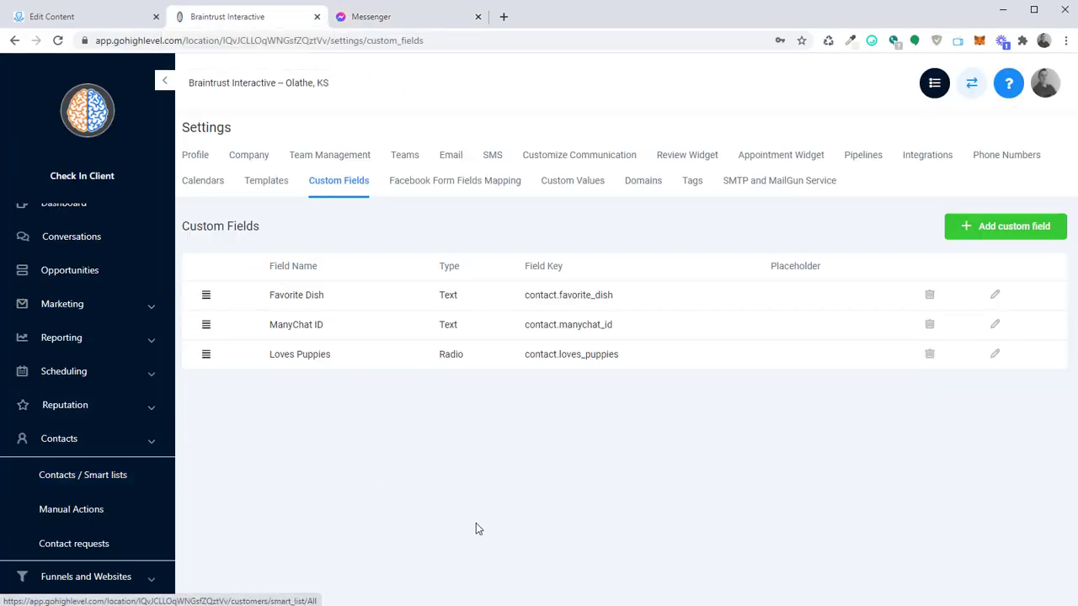
{"action": "left_click", "coordinate": [123, 478]}
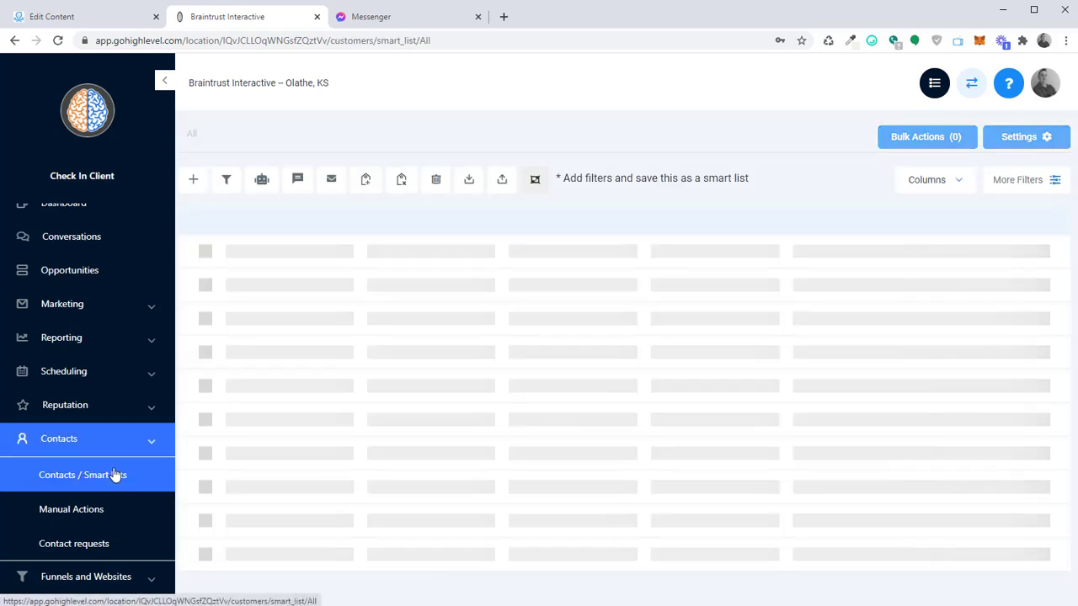
{"action": "key", "text": "F5"}
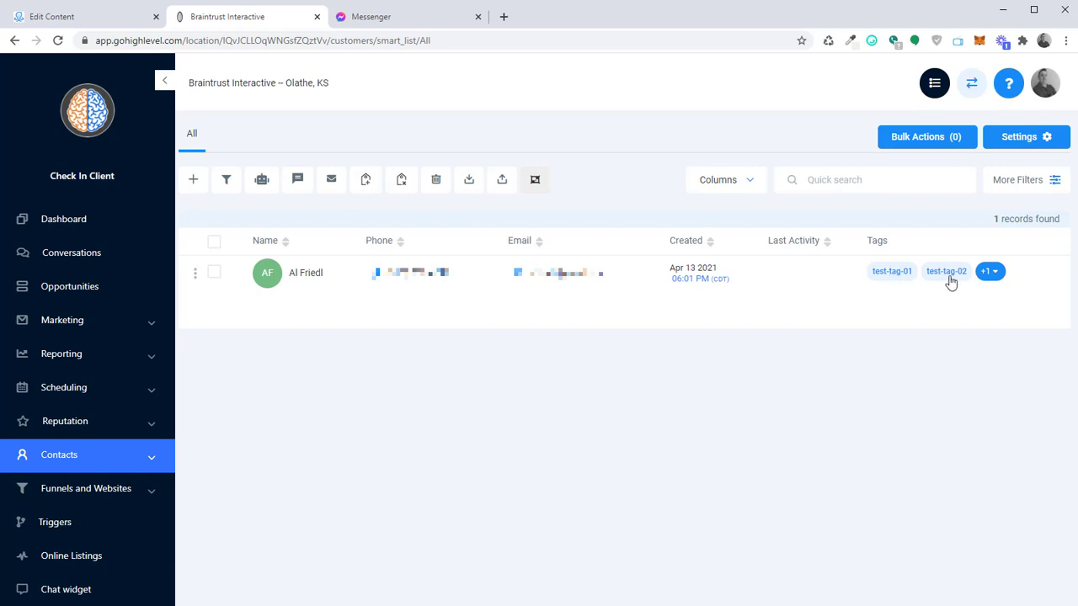
Open the newly added contact and check its contact details, tags, custom fields and additional info.
{"action": "left_click", "coordinate": [305, 274]}
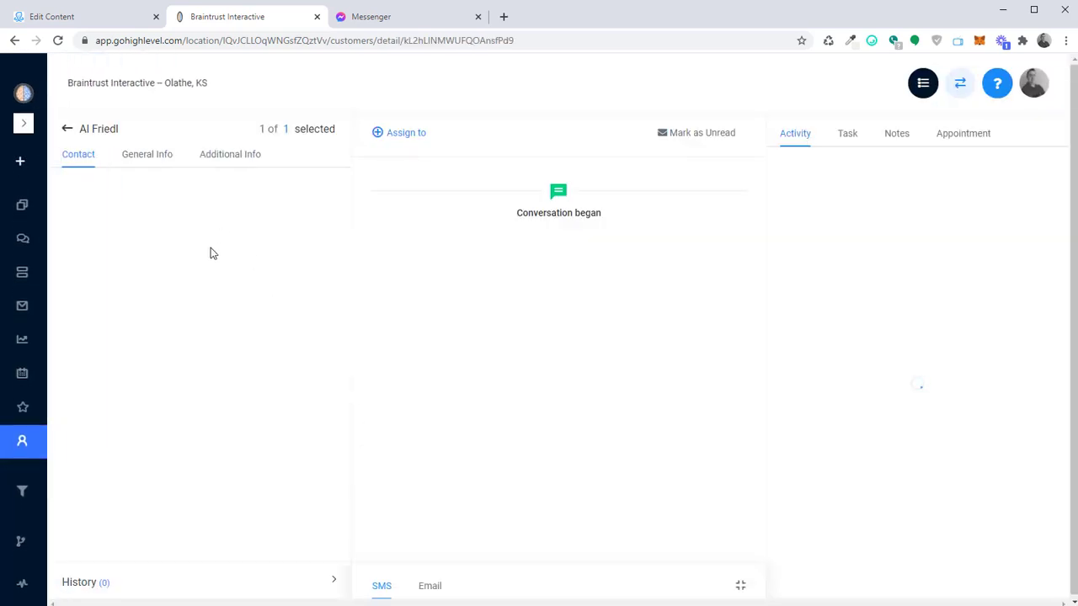
{"action": "scroll", "coordinate": [206, 253], "scroll_direction": "down", "scroll_amount": 5}
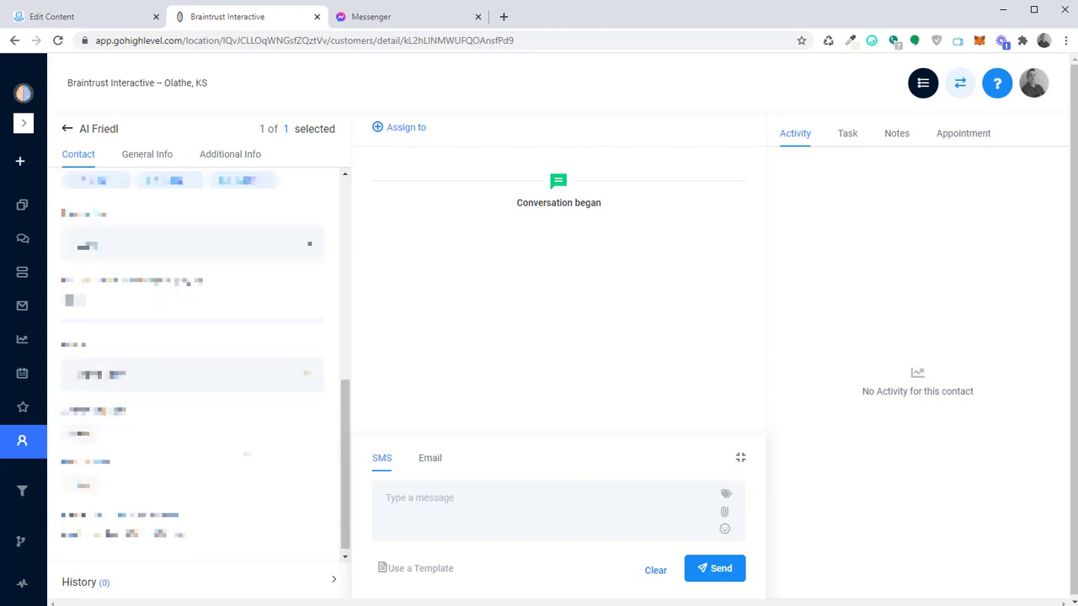
{"action": "left_click", "coordinate": [242, 157]}
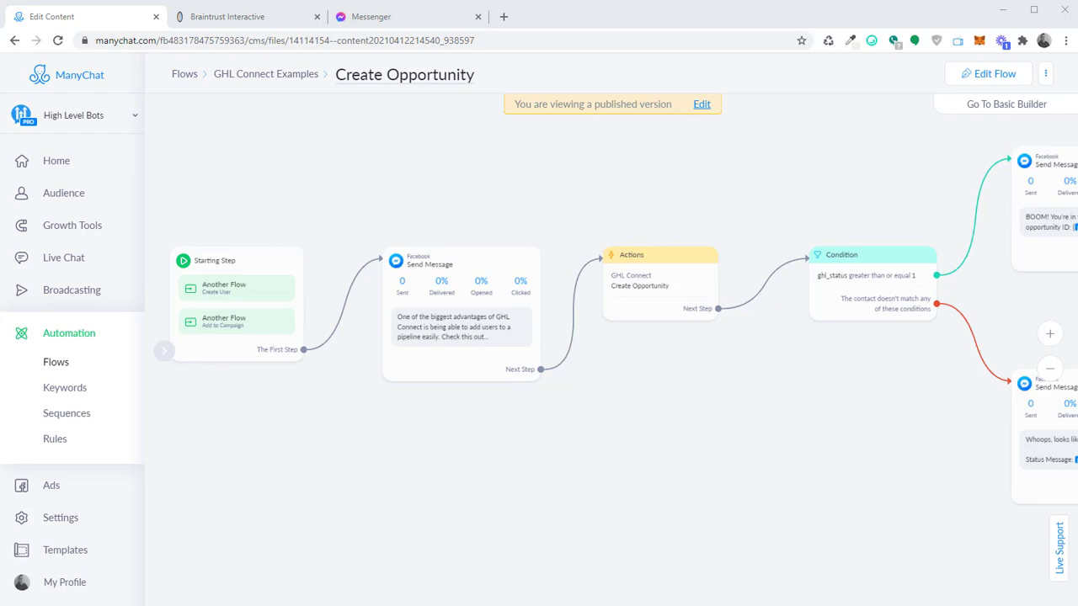
Put ManyChat's Create Opportunity flow into edit mode and open its GHL Connect action for editing.
{"action": "left_click_drag", "start_coordinate": [621, 396], "coordinate": [575, 399]}
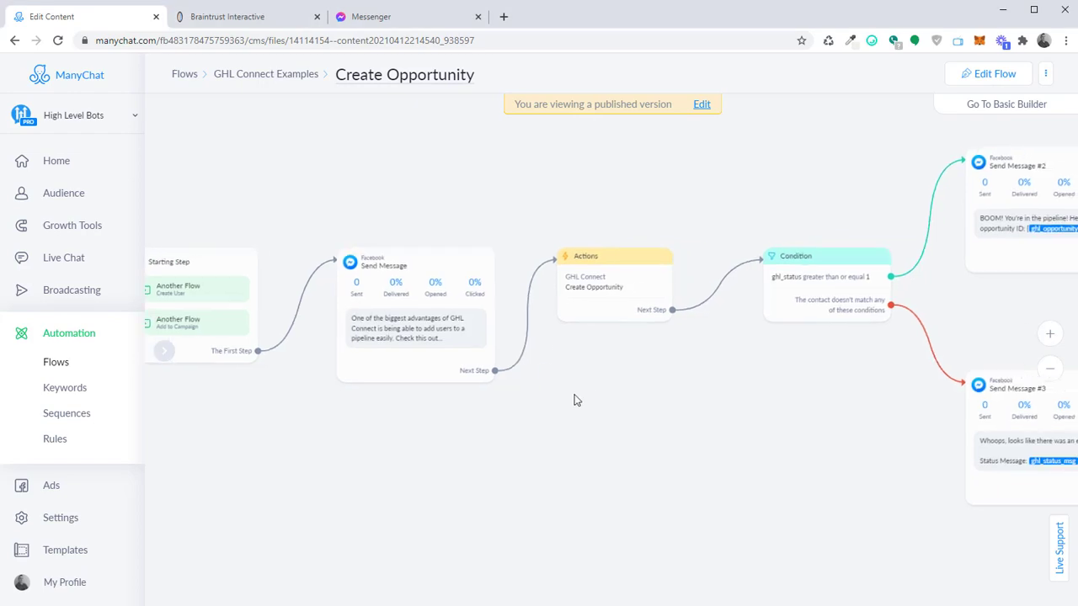
{"action": "left_click", "coordinate": [573, 286]}
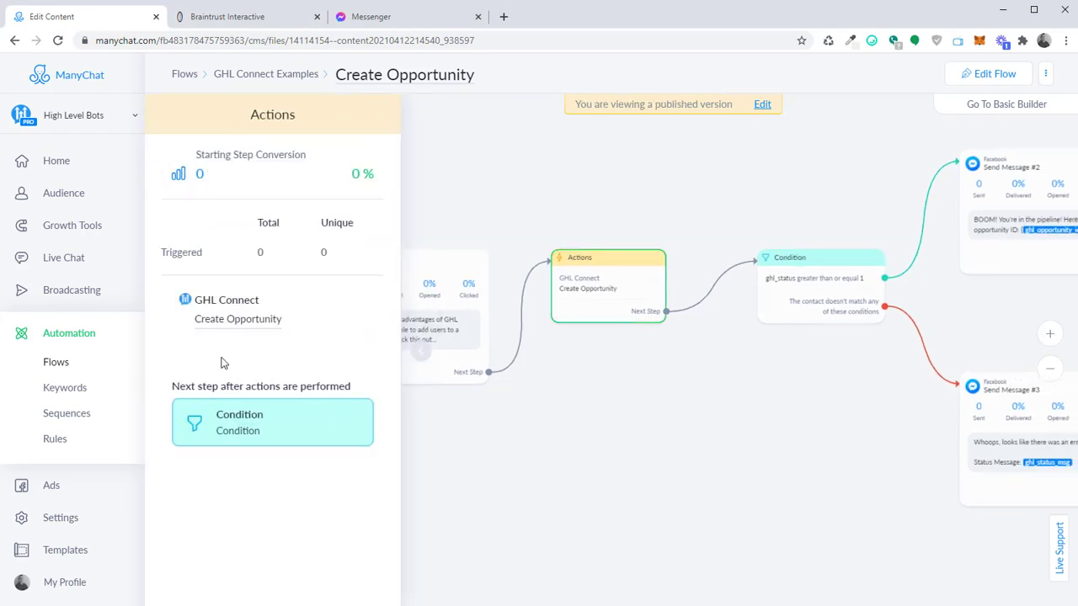
{"action": "left_click", "coordinate": [987, 74]}
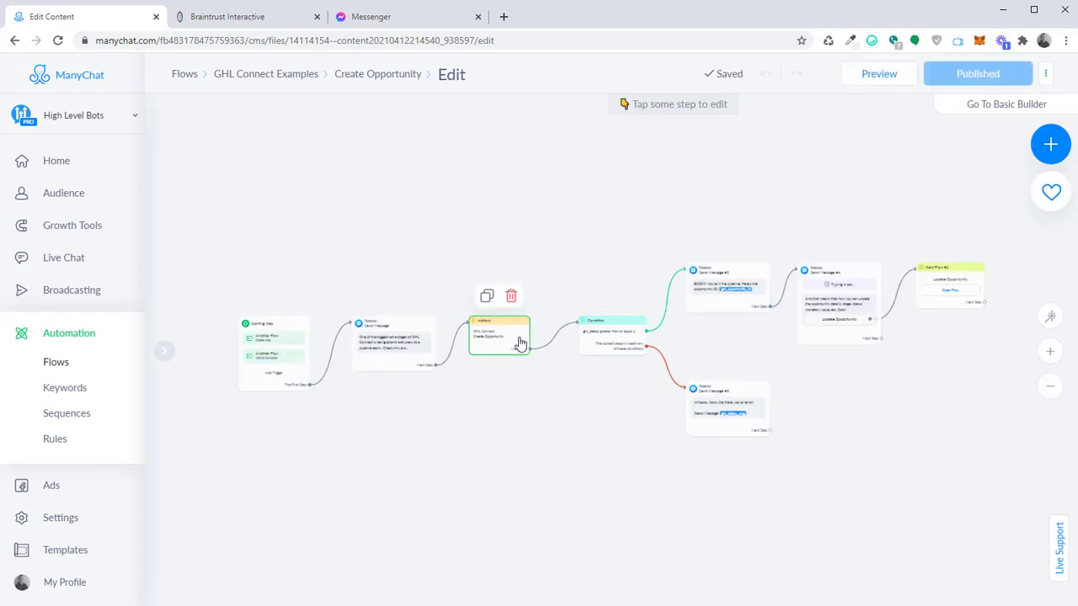
{"action": "left_click", "coordinate": [515, 342]}
{"action": "left_click", "coordinate": [243, 205]}
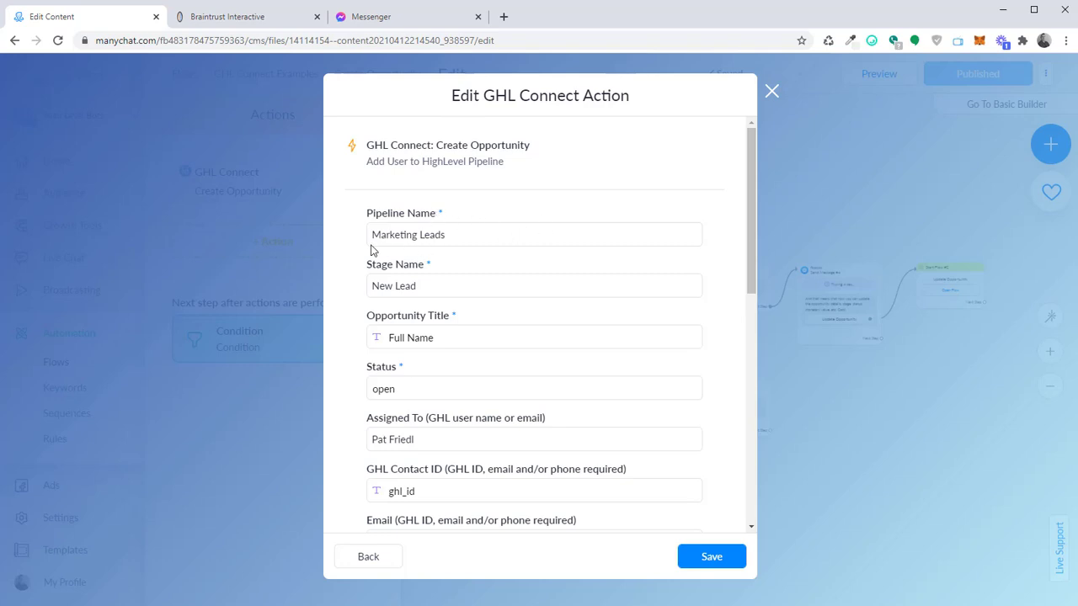
Review the pipeline and stage fields and set the opportunity's status to won.
{"action": "scroll", "coordinate": [446, 263], "scroll_direction": "down", "scroll_amount": 1}
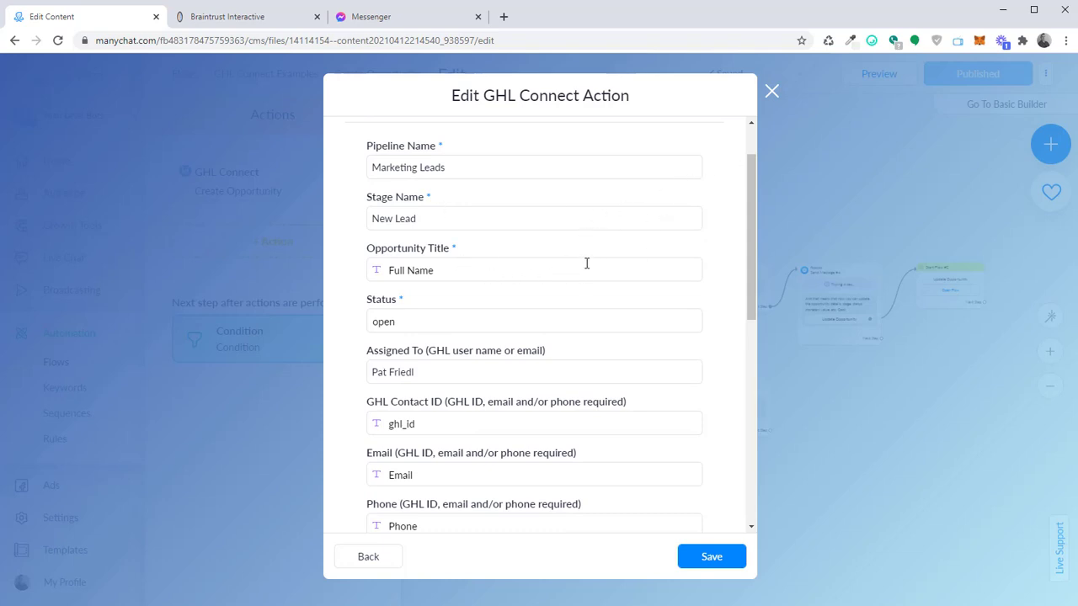
{"action": "left_click_drag", "start_coordinate": [751, 213], "coordinate": [756, 256]}
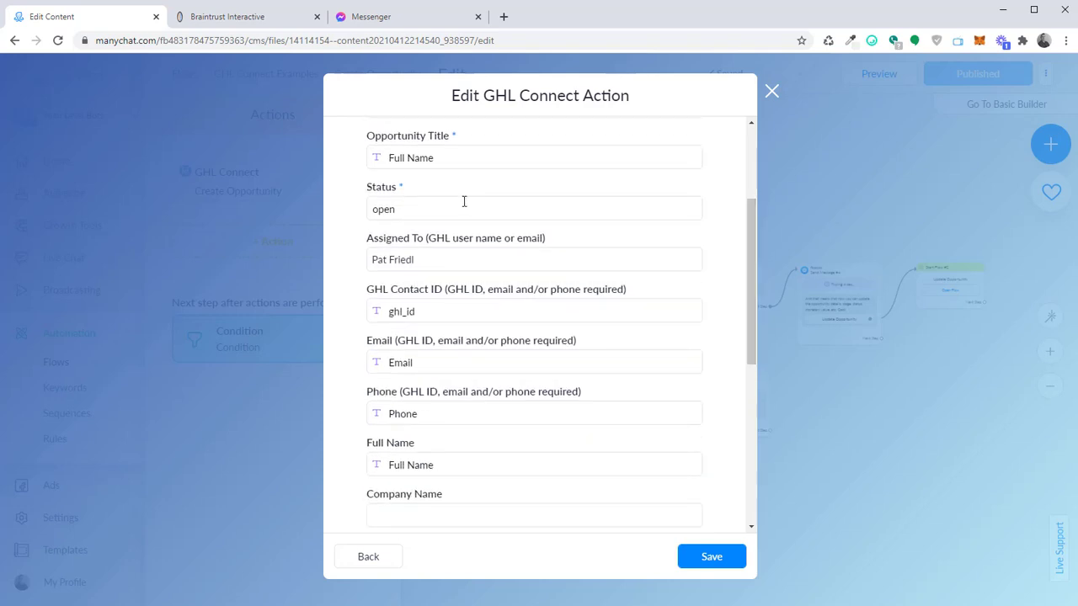
{"action": "left_click", "coordinate": [414, 210]}
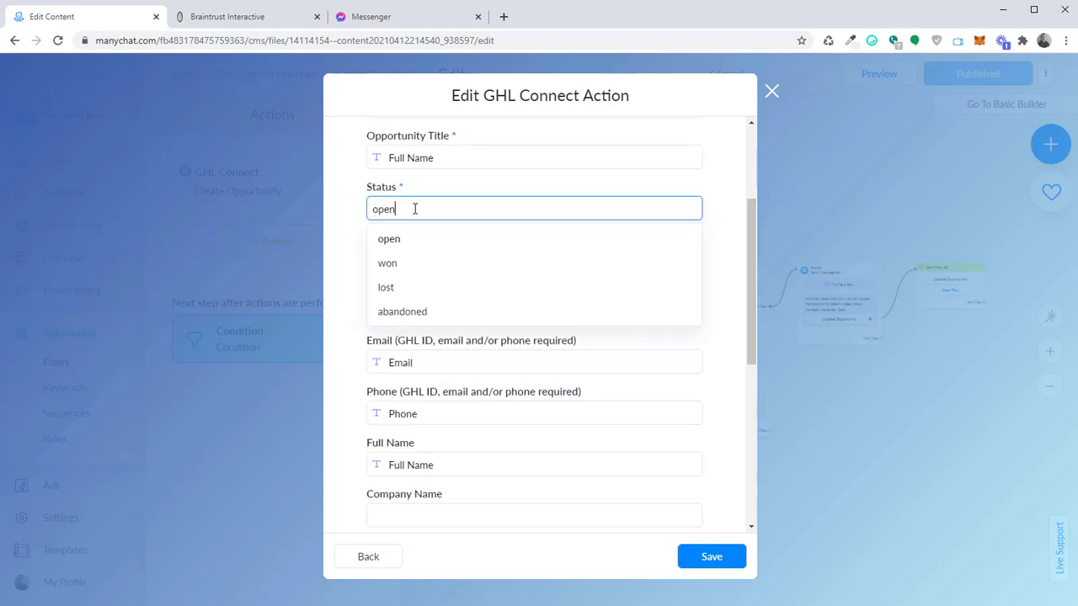
{"action": "left_click", "coordinate": [389, 264]}
{"action": "left_click", "coordinate": [728, 225]}
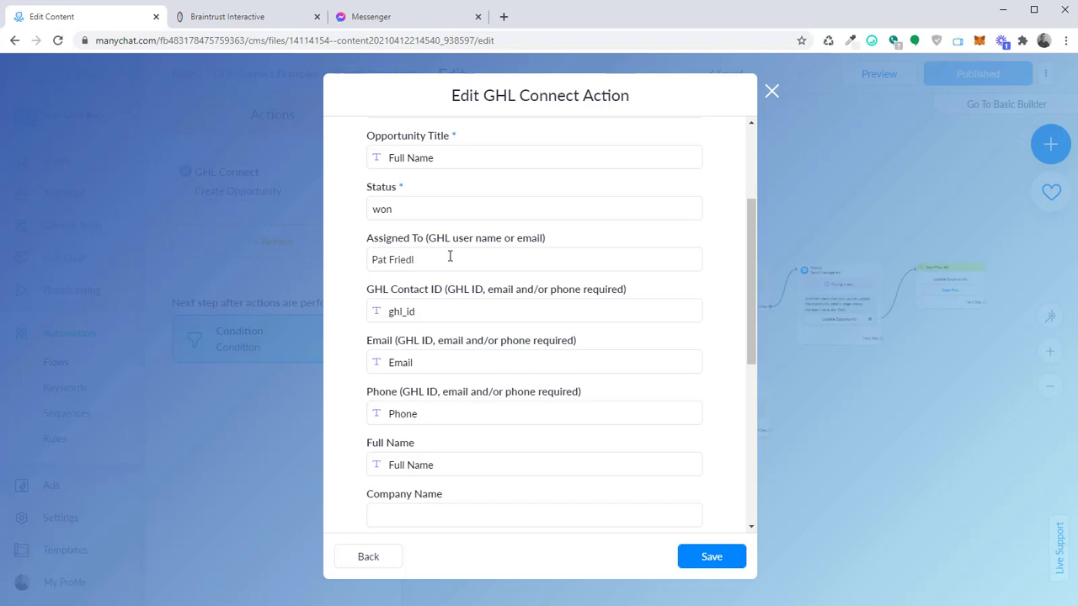
Set the opportunity's monetary value to the custom value 500.
{"action": "scroll", "coordinate": [468, 248], "scroll_direction": "down", "scroll_amount": 1}
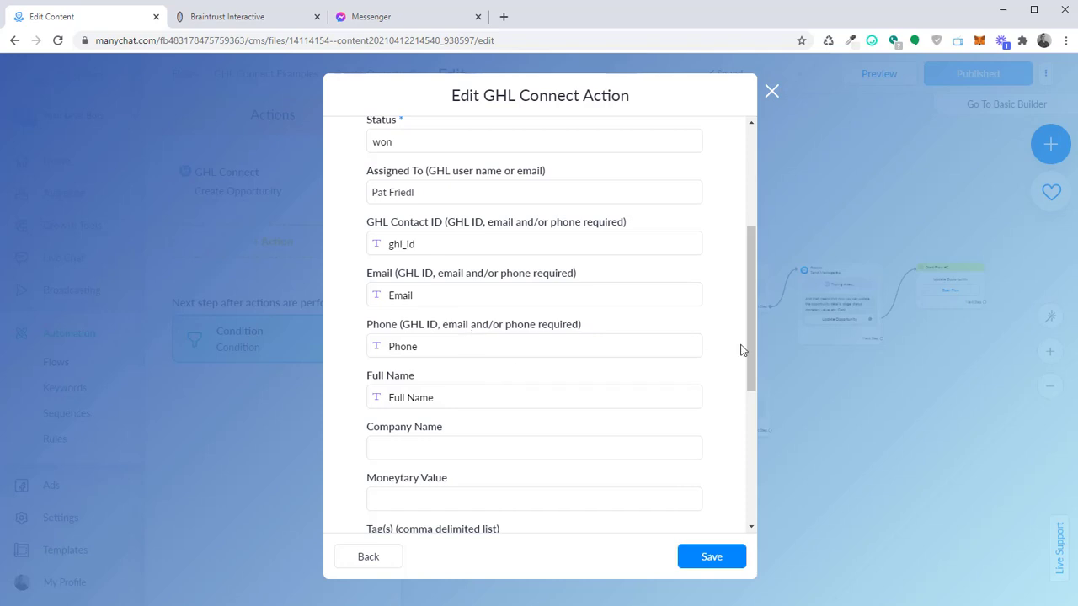
{"action": "scroll", "coordinate": [687, 340], "scroll_direction": "down", "scroll_amount": 2}
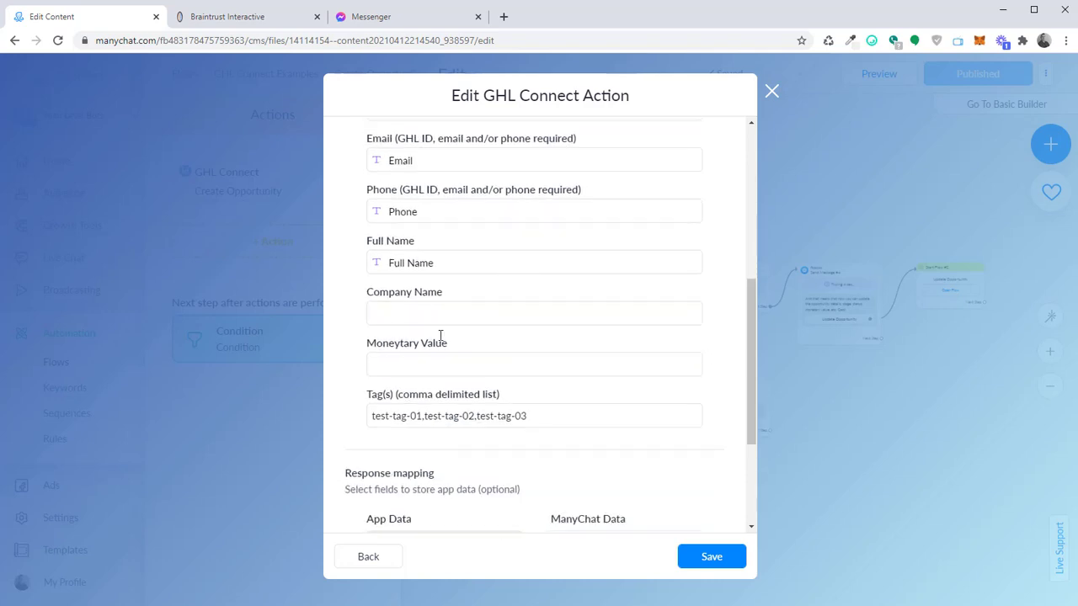
{"action": "left_click", "coordinate": [469, 367]}
{"action": "type", "text": "500"}
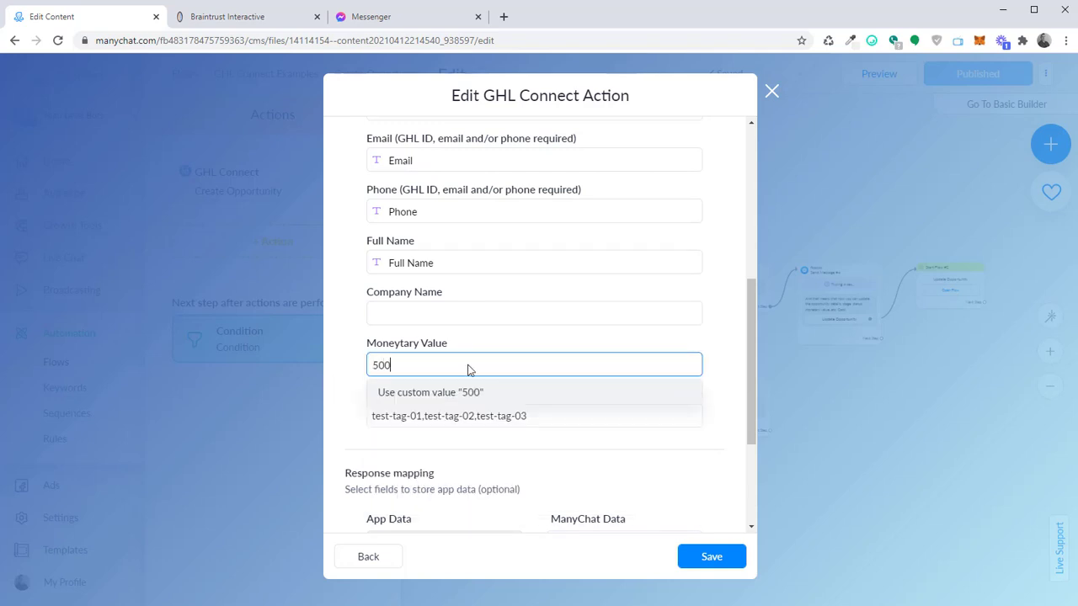
{"action": "left_click", "coordinate": [451, 391]}
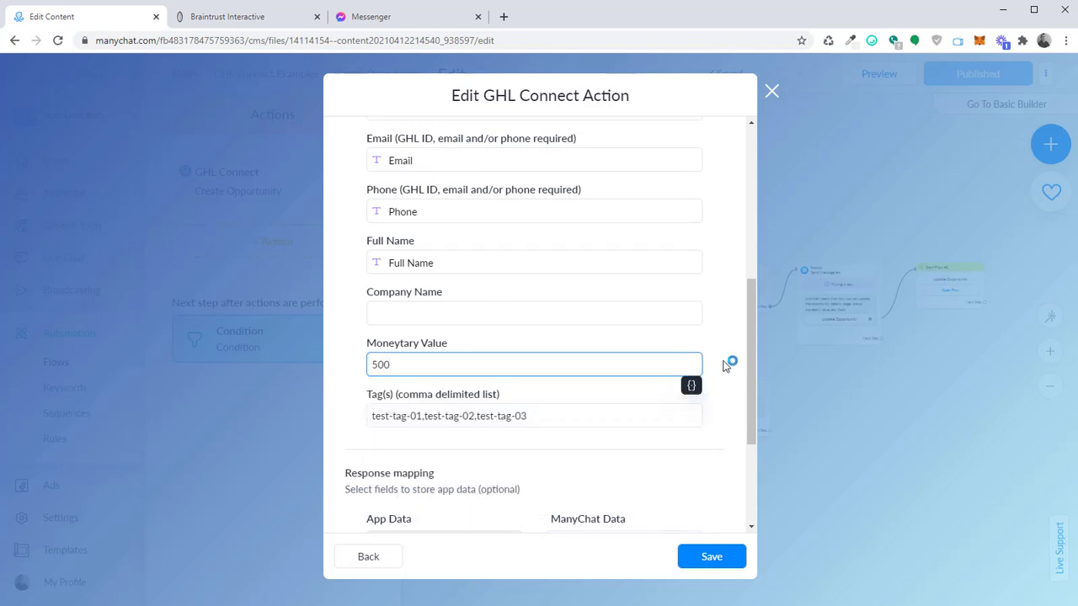
{"action": "left_click", "coordinate": [726, 364]}
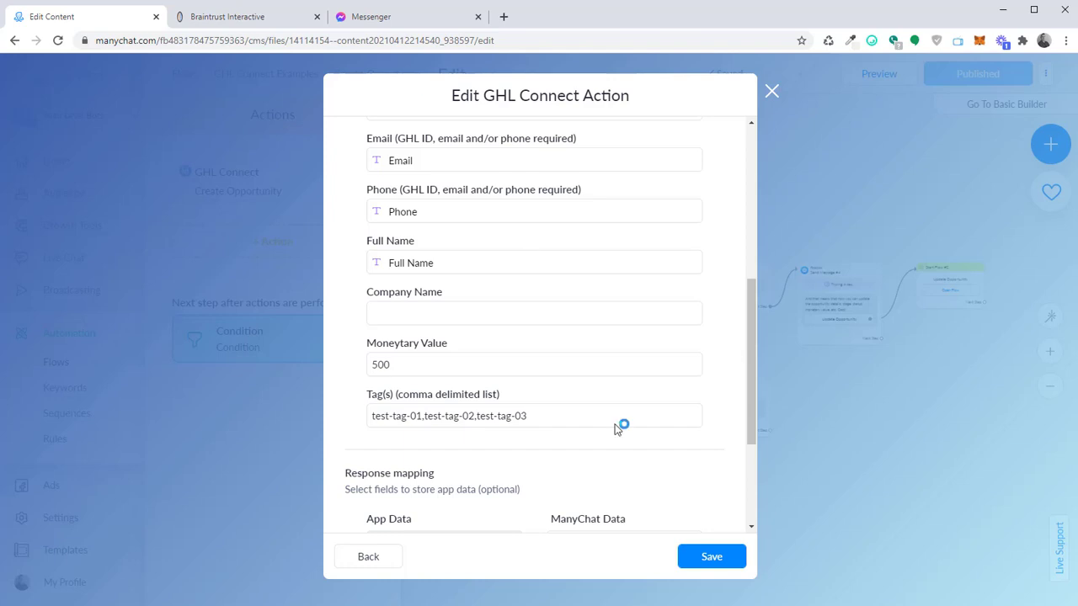
Replace the opportunity action's tags with closed-deal.
{"action": "left_click", "coordinate": [582, 413]}
{"action": "key", "text": "ctrl+a"}
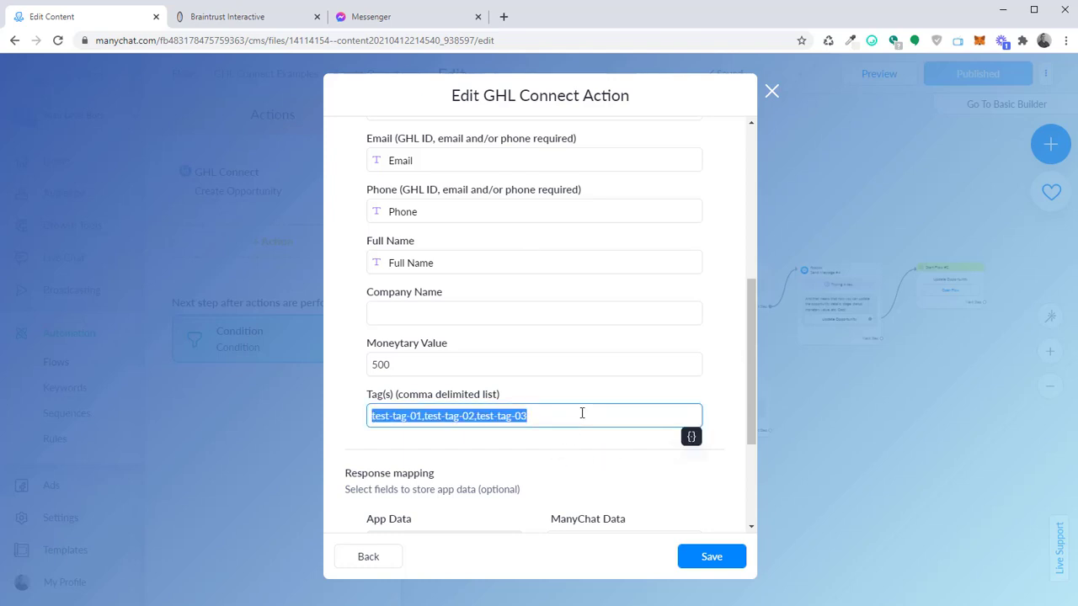
{"action": "key", "text": "BackSpace"}
{"action": "type", "text": "closed-deal"}
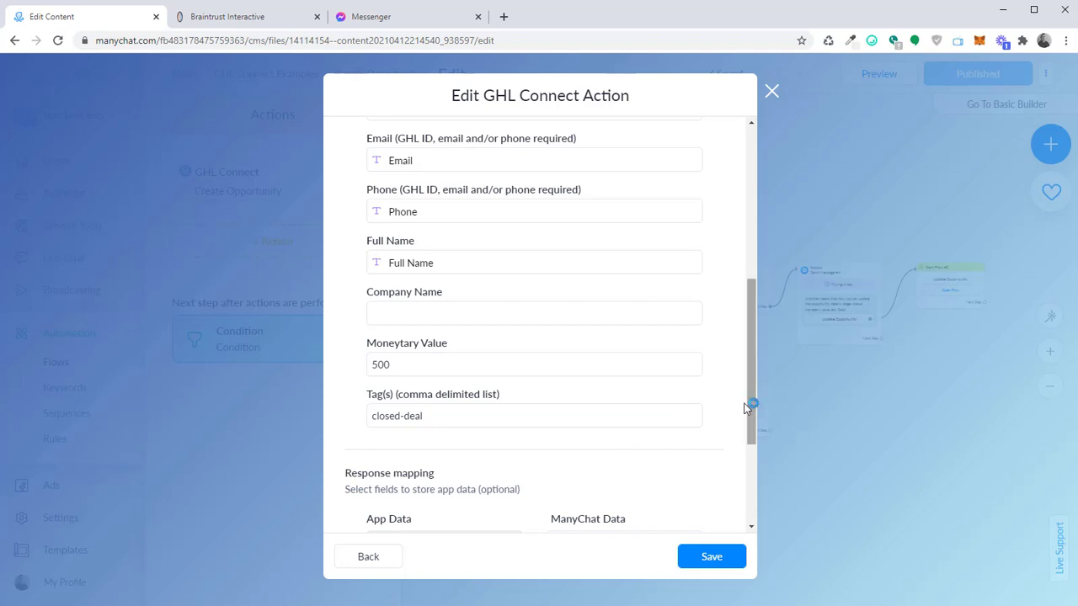
Check the response mapping, save the Create Opportunity action and publish the flow.
{"action": "scroll", "coordinate": [712, 361], "scroll_direction": "down", "scroll_amount": 3}
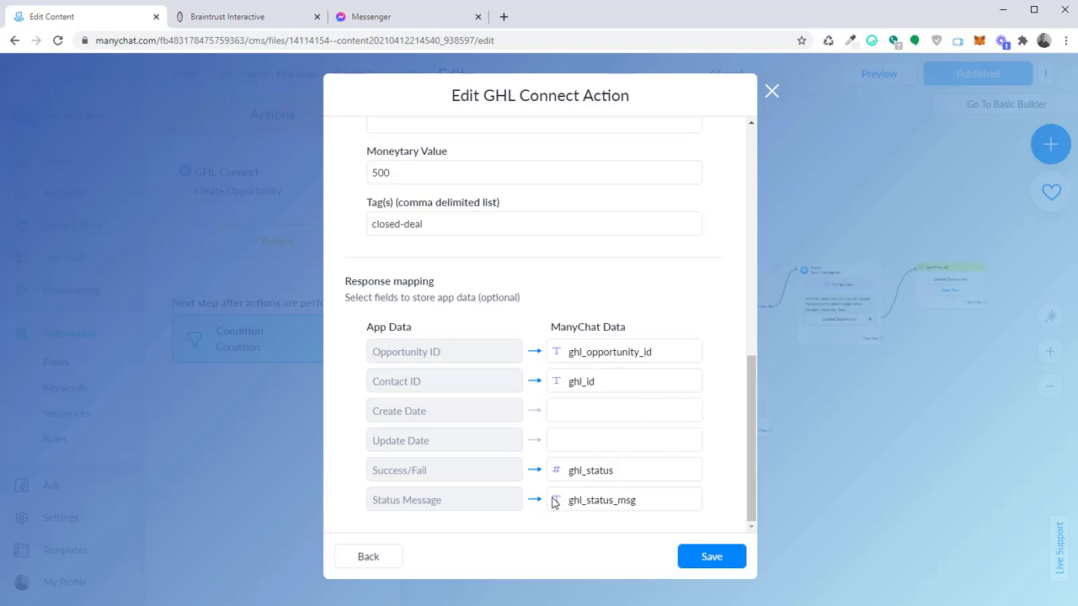
{"action": "left_click", "coordinate": [694, 556]}
{"action": "left_click", "coordinate": [977, 76]}
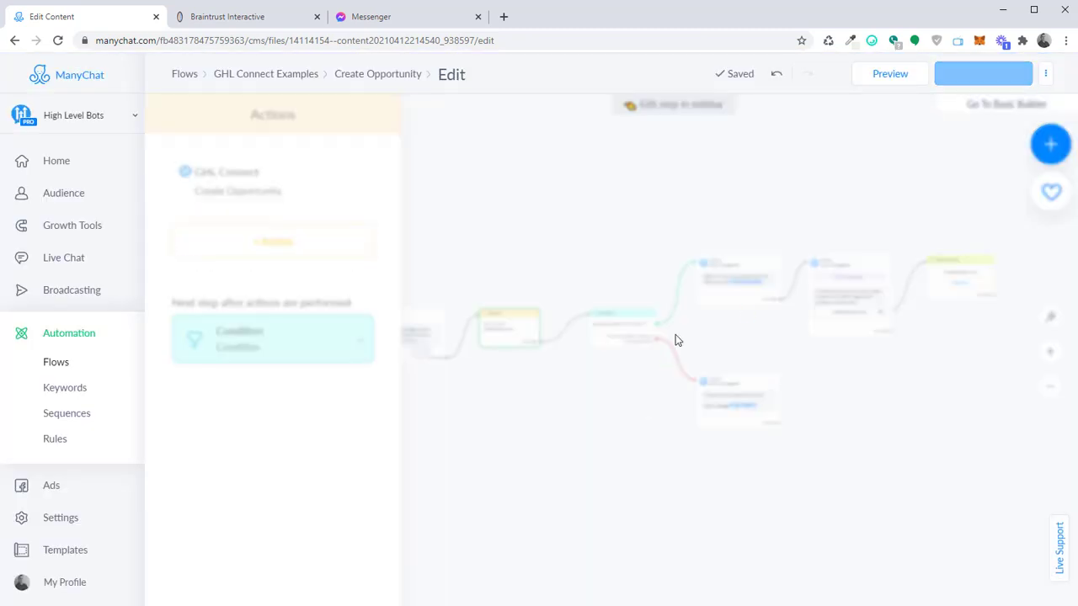
Switch to Messenger, choose Create Opportunity in the Higher Level Bots chat and check the returned opportunity ID.
{"action": "left_click", "coordinate": [370, 17]}
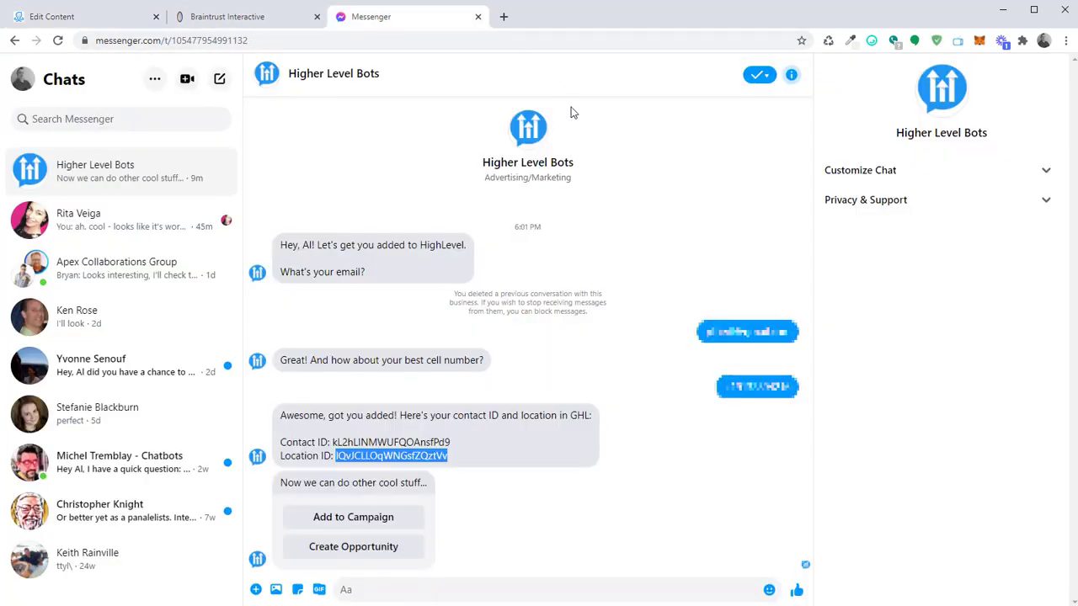
{"action": "left_click", "coordinate": [502, 494]}
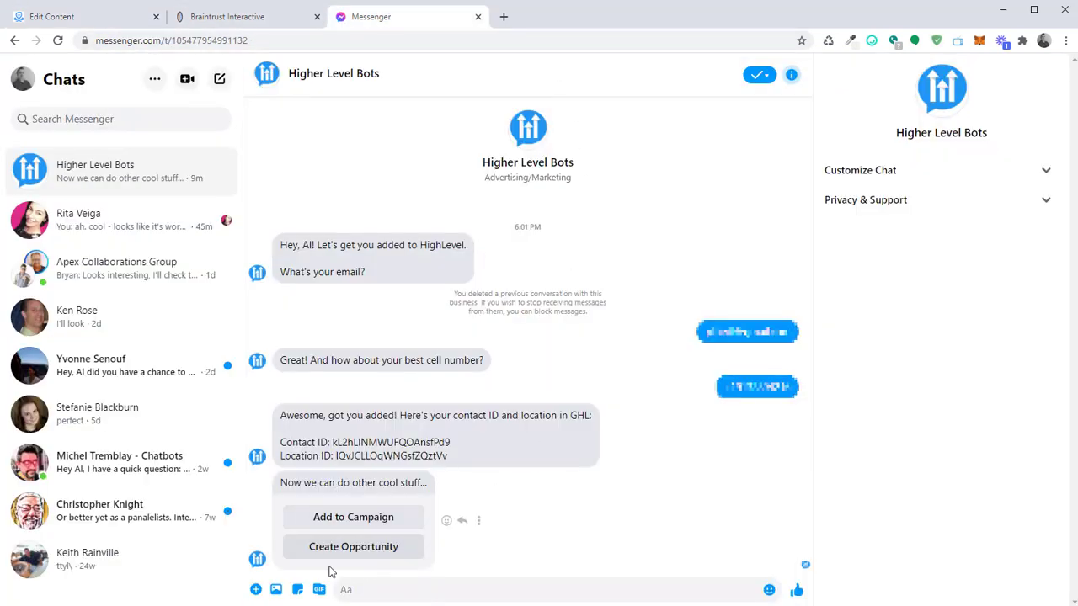
{"action": "left_click", "coordinate": [355, 548]}
{"action": "left_click", "coordinate": [320, 548]}
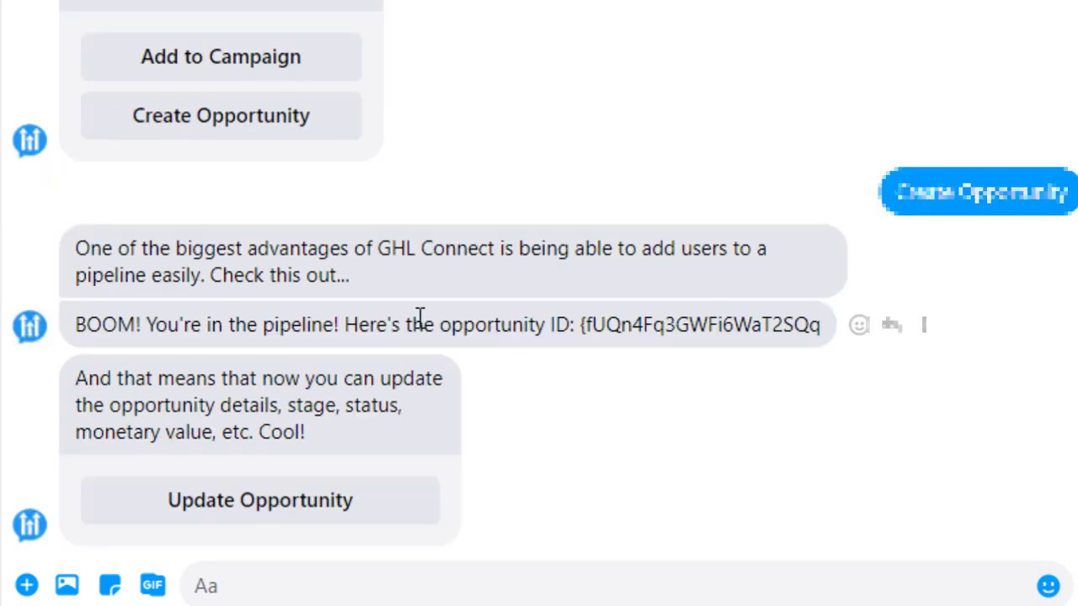
{"action": "double_click", "coordinate": [720, 324]}
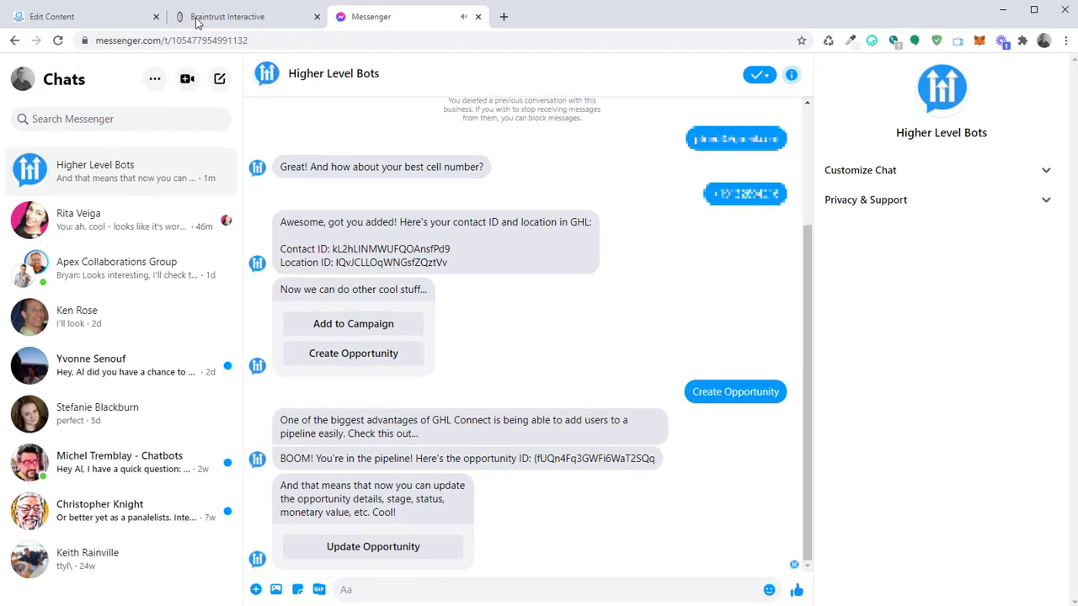
Switch to HighLevel, inspect the new lead's tags, pipeline, stage, status and lead value, and close the opportunity without updating.
{"action": "left_click", "coordinate": [197, 22]}
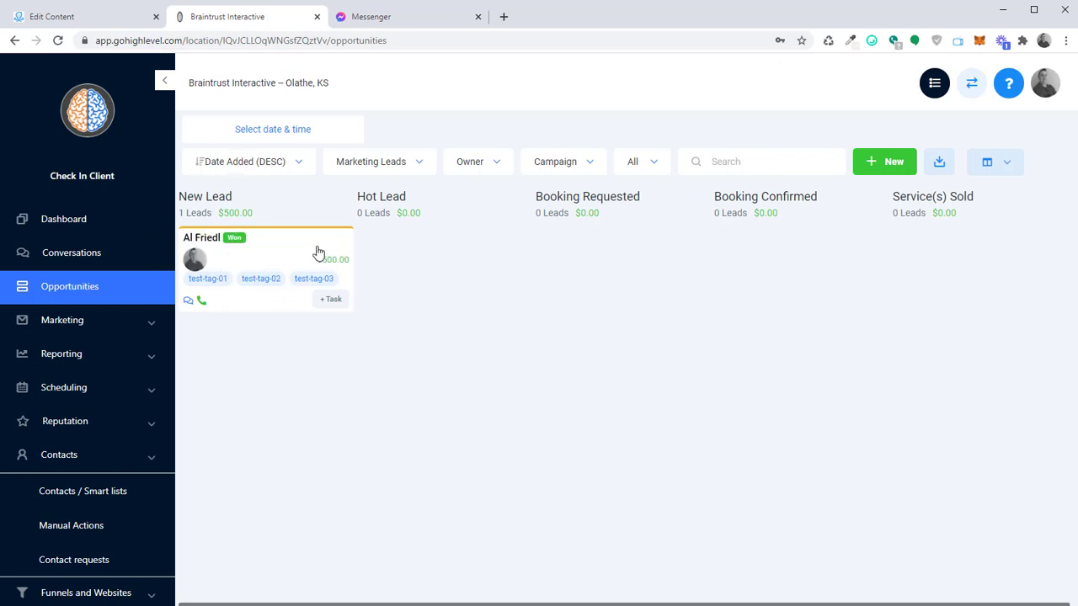
{"action": "left_click", "coordinate": [283, 248]}
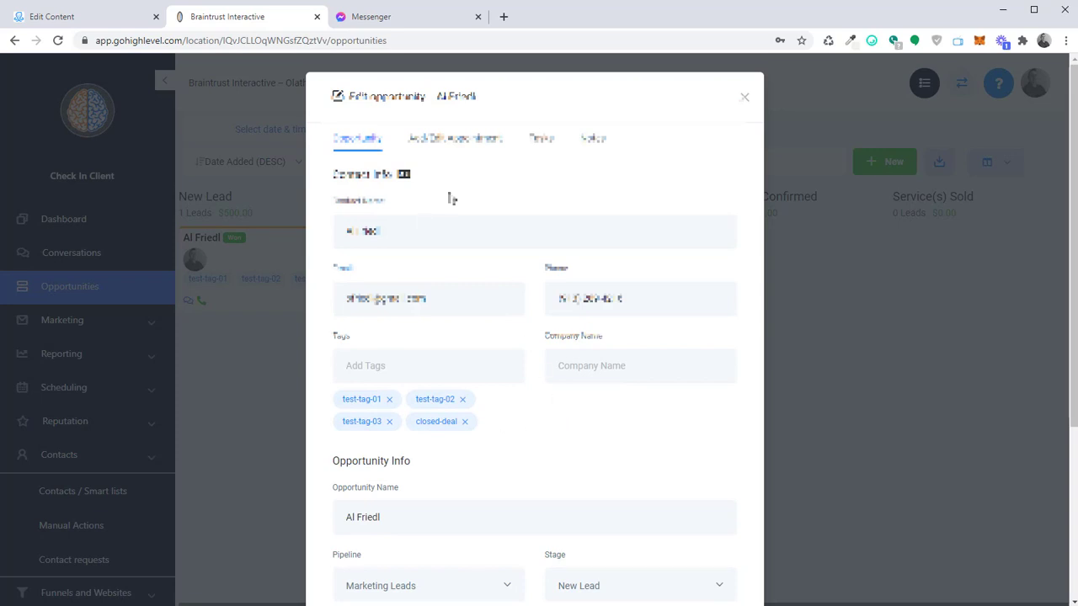
{"action": "scroll", "coordinate": [392, 378], "scroll_direction": "down", "scroll_amount": 3}
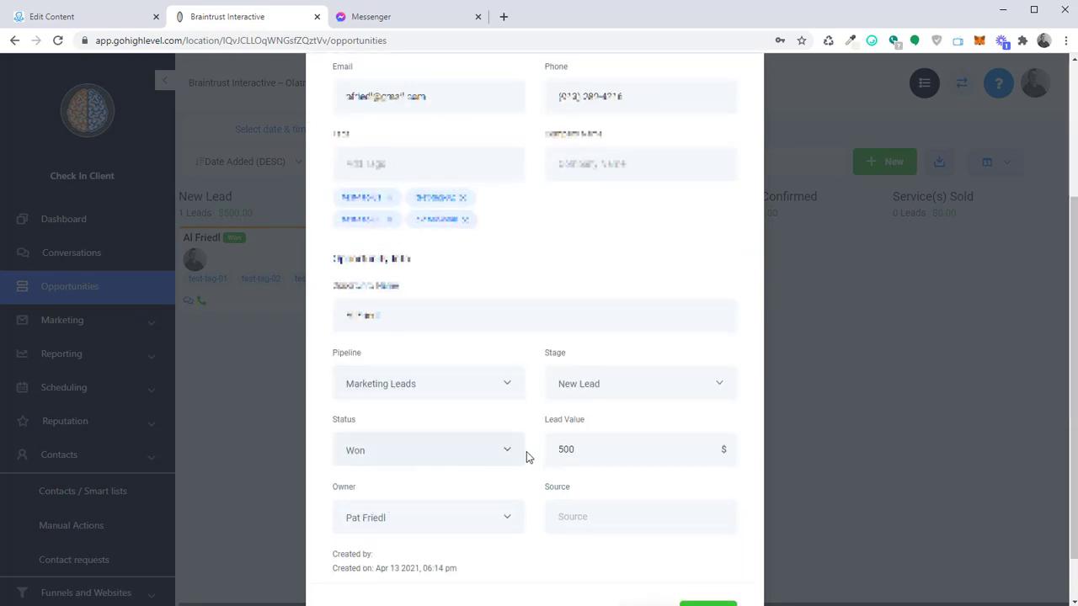
{"action": "scroll", "coordinate": [623, 392], "scroll_direction": "down", "scroll_amount": 1}
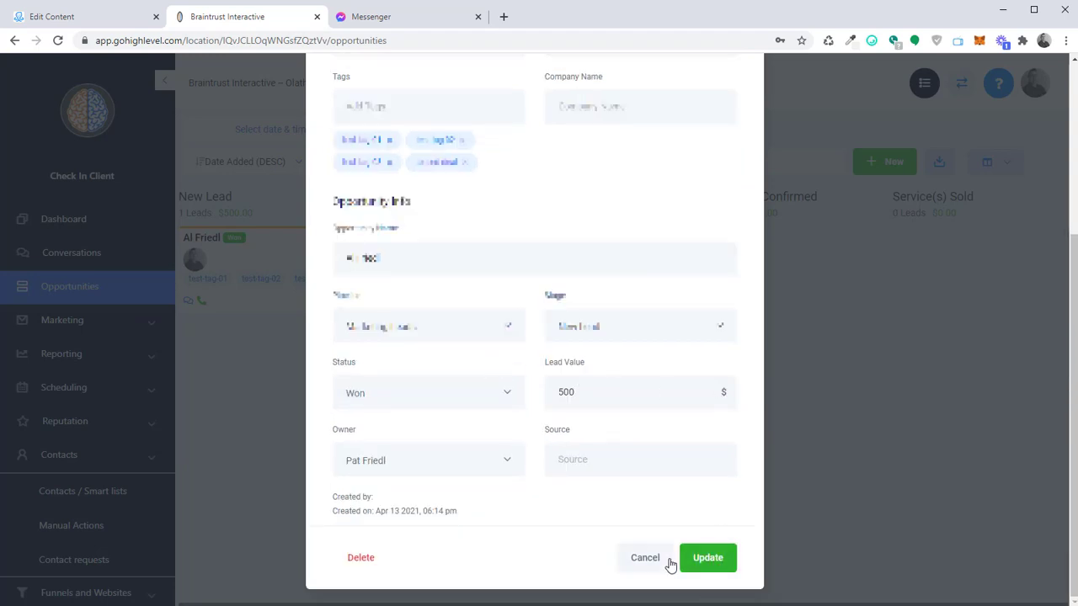
{"action": "left_click", "coordinate": [643, 568]}
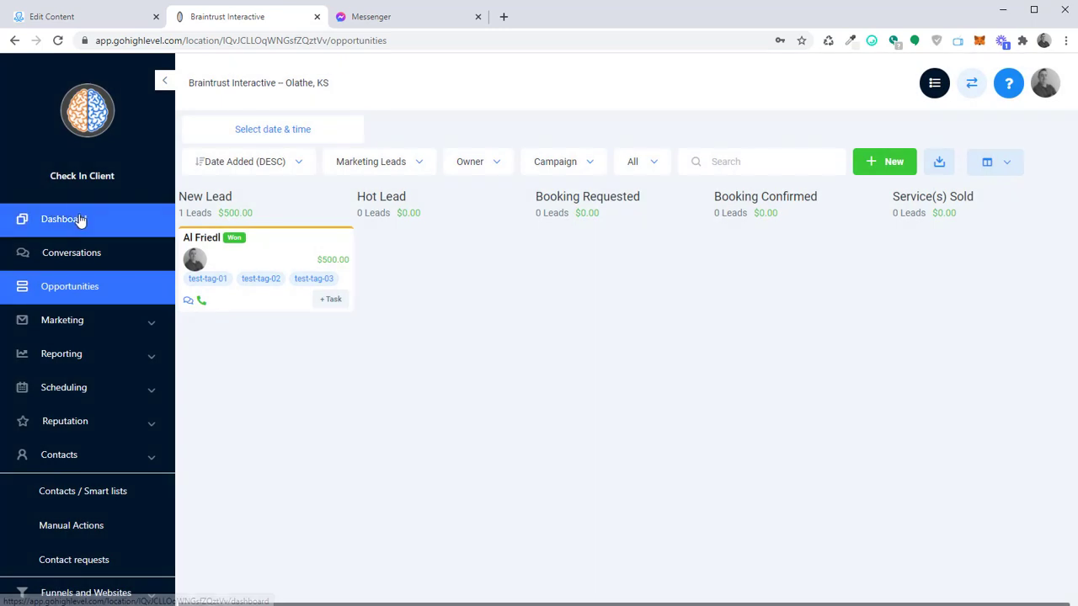
Open the HighLevel dashboard and review the opportunity, pipeline value, conversion rate, funnel and stage distribution widgets.
{"action": "left_click", "coordinate": [79, 220]}
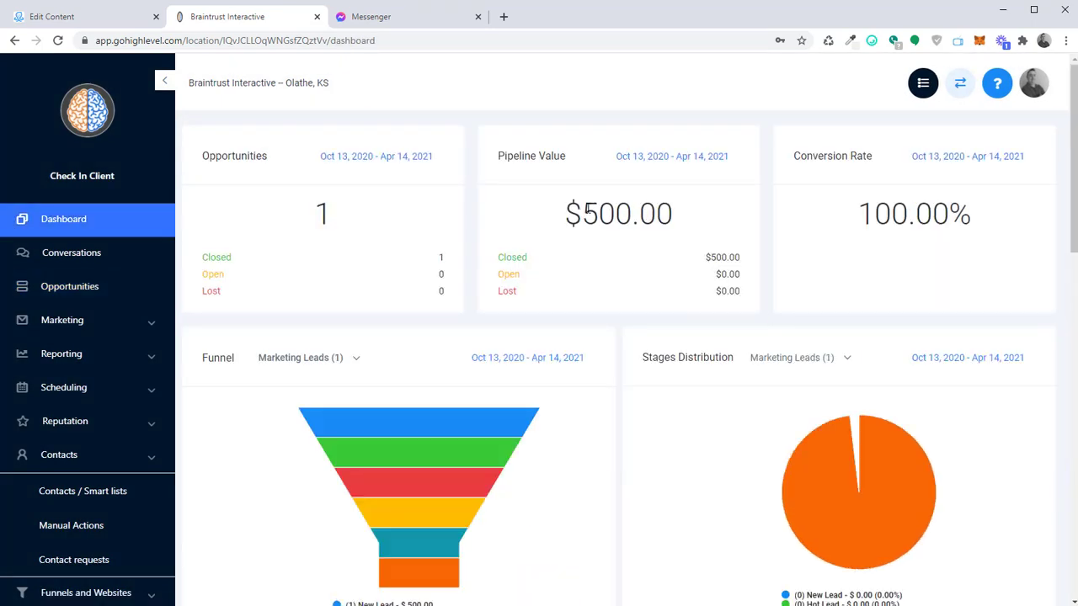
{"action": "scroll", "coordinate": [724, 287], "scroll_direction": "down", "scroll_amount": 3}
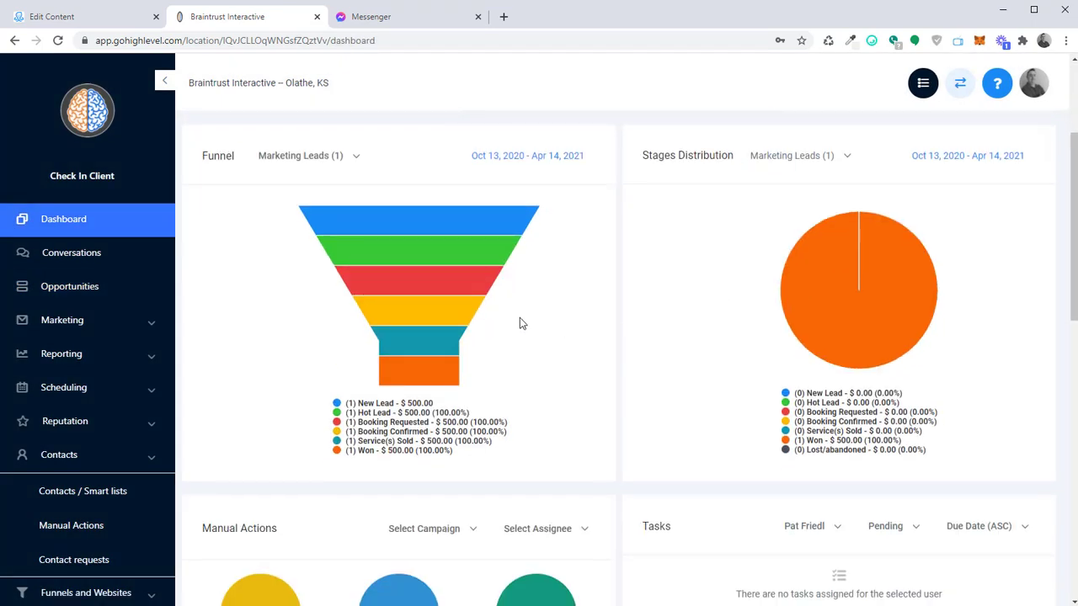
{"action": "scroll", "coordinate": [560, 313], "scroll_direction": "up", "scroll_amount": 3}
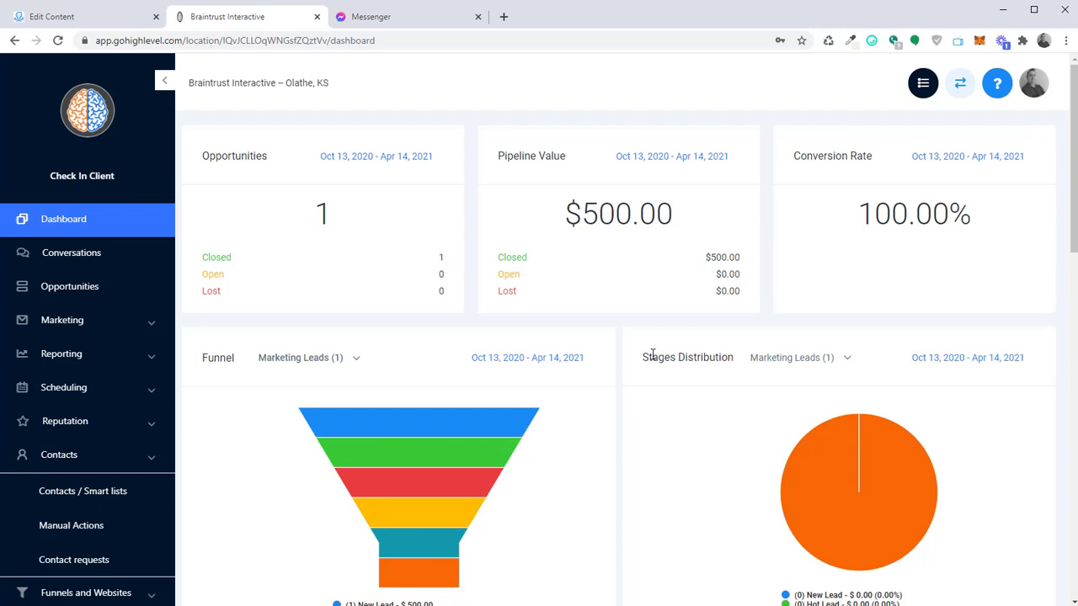